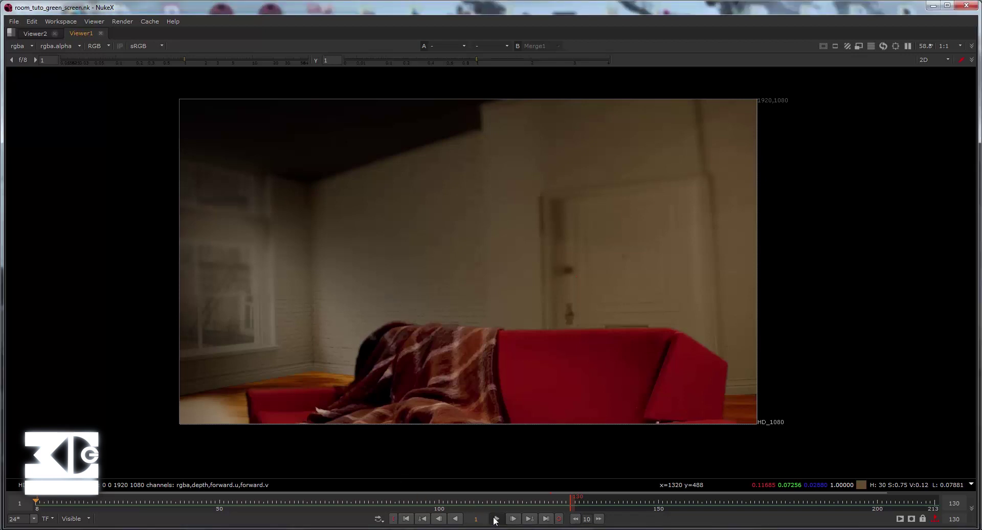
# Play the finished sofa-in-room composite in the viewer, then stop the looping playback.
pyautogui.click(495, 518)
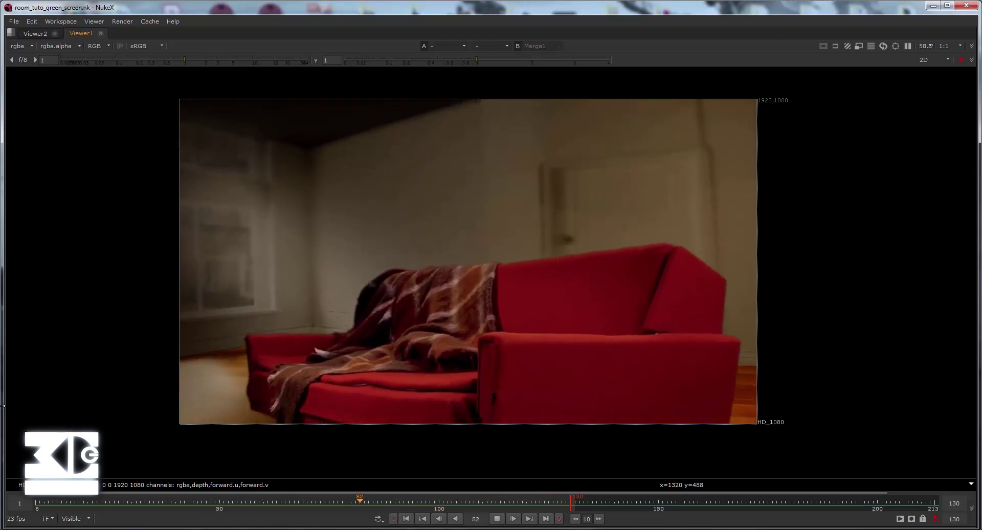
pyautogui.click(497, 519)
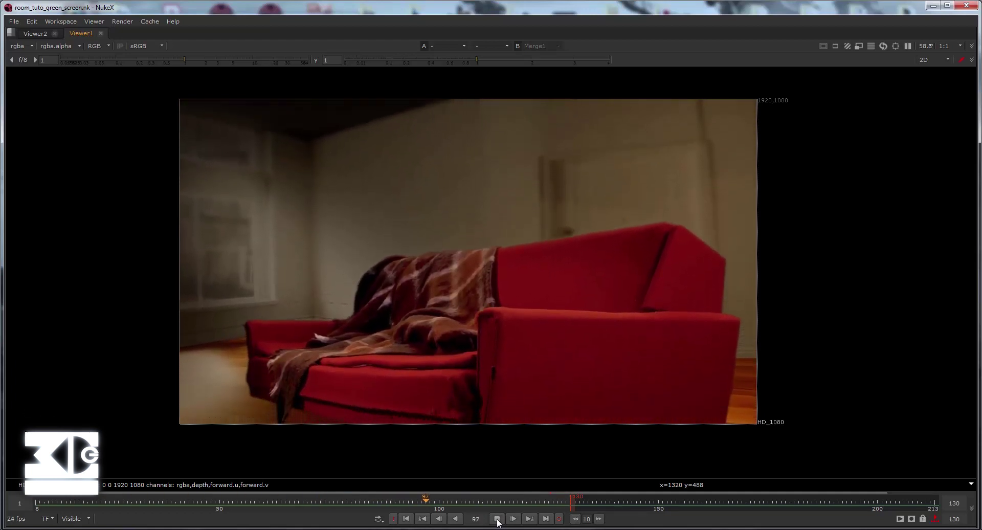
pyautogui.click(497, 519)
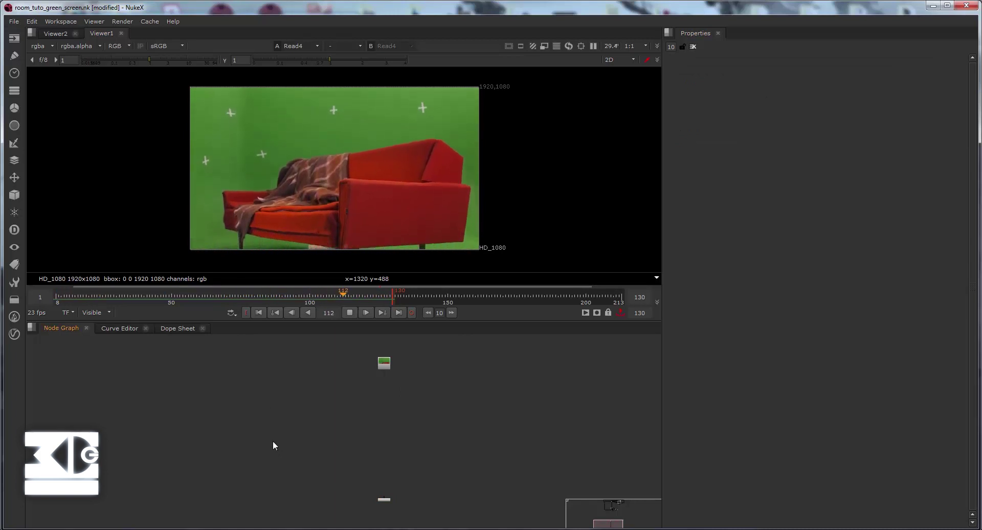
# Add a CameraTracker node and connect it under the green-screen footage.
pyautogui.click(347, 313)
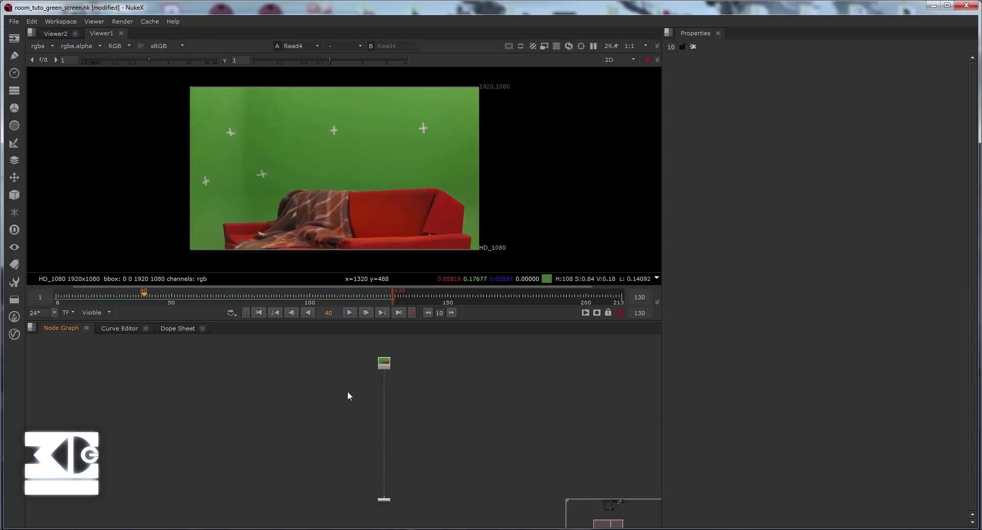
pyautogui.press('Tab')
pyautogui.write('ca')
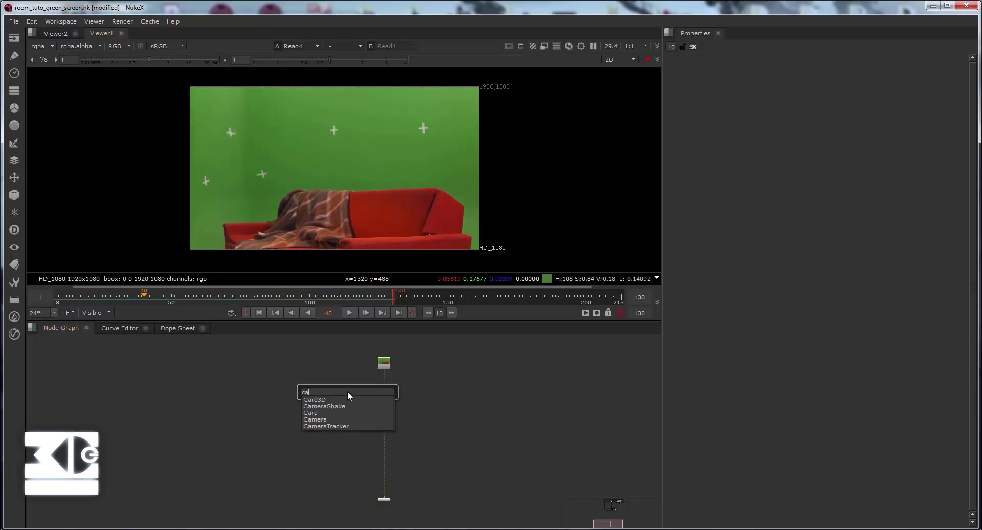
pyautogui.write('mera')
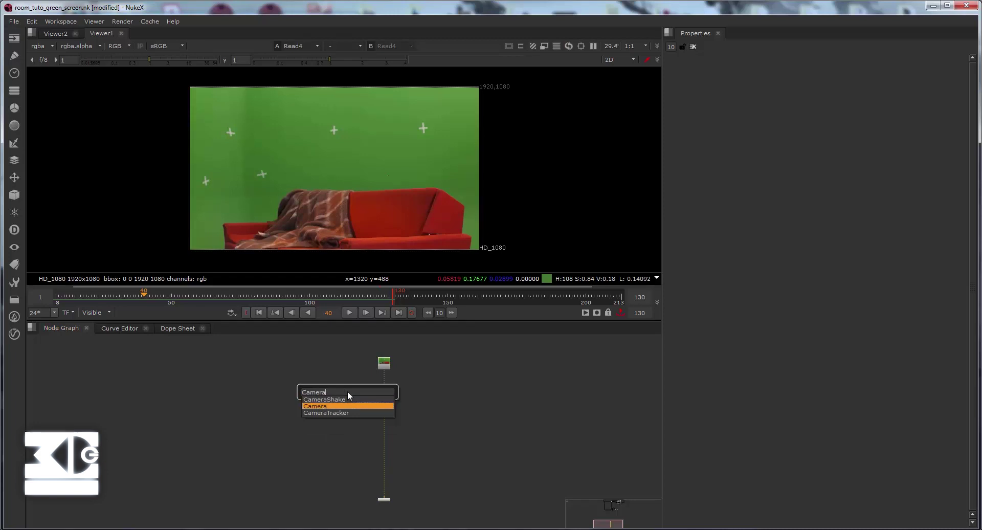
pyautogui.press('Down')
pyautogui.press('Return')
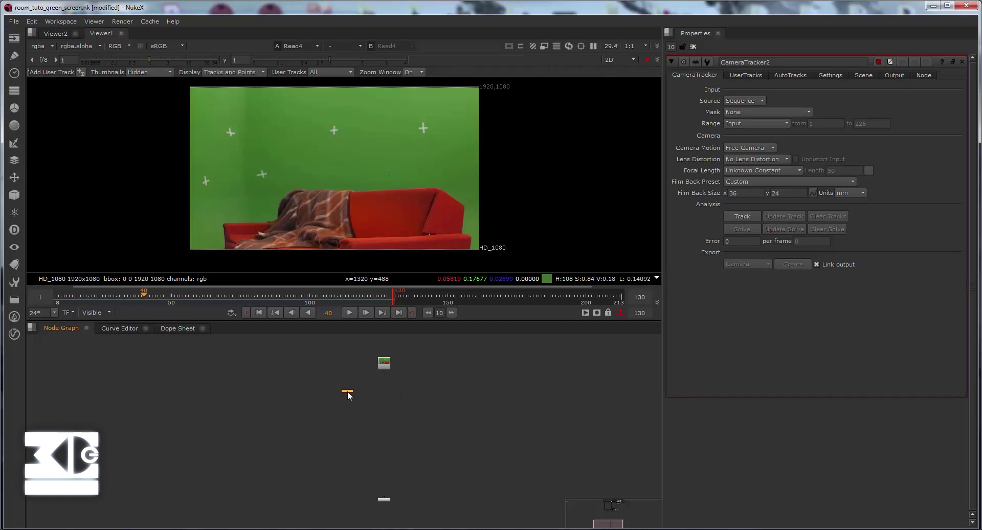
pyautogui.scroll(3, 345, 388)
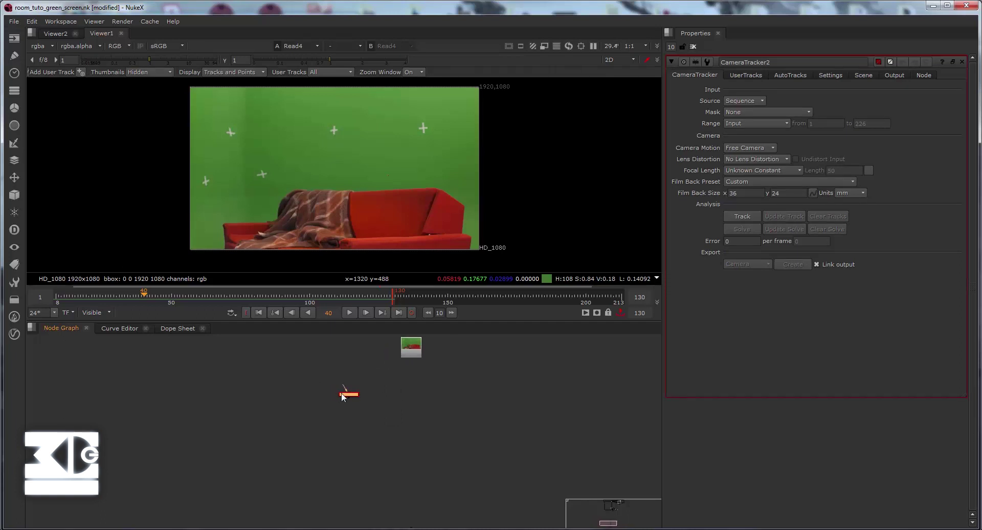
pyautogui.moveTo(346, 391); pyautogui.dragTo(407, 392)
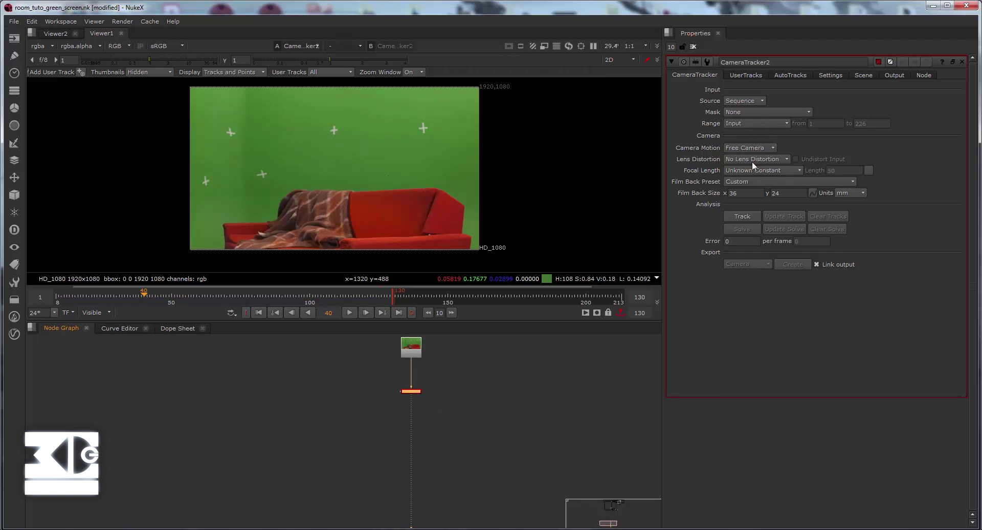
# Set the tracker's range to Custom, frames 1 to 130.
pyautogui.click(752, 125)
pyautogui.click(730, 142)
pyautogui.press('Tab')
pyautogui.write('130')
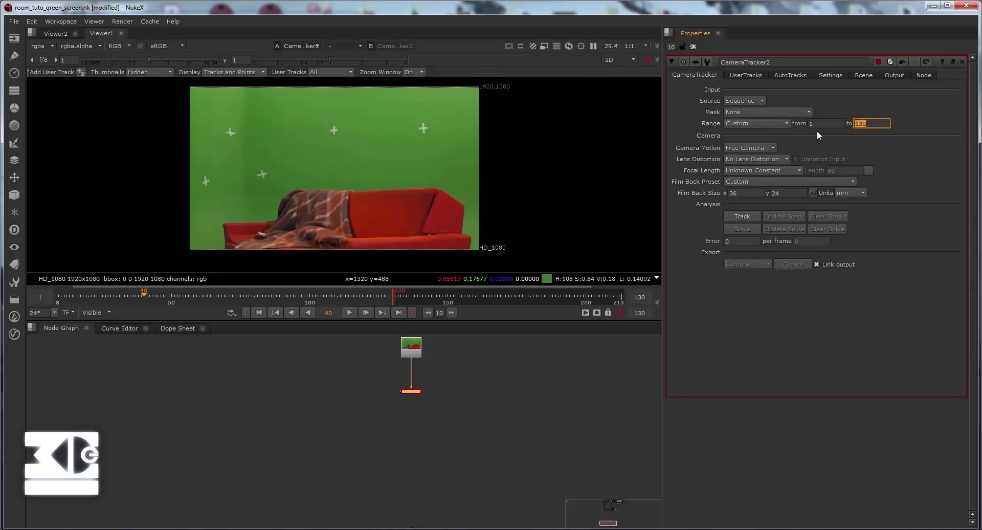
# Use 300 features with Preview Features on, then start tracking.
pyautogui.click(787, 75)
pyautogui.click(829, 76)
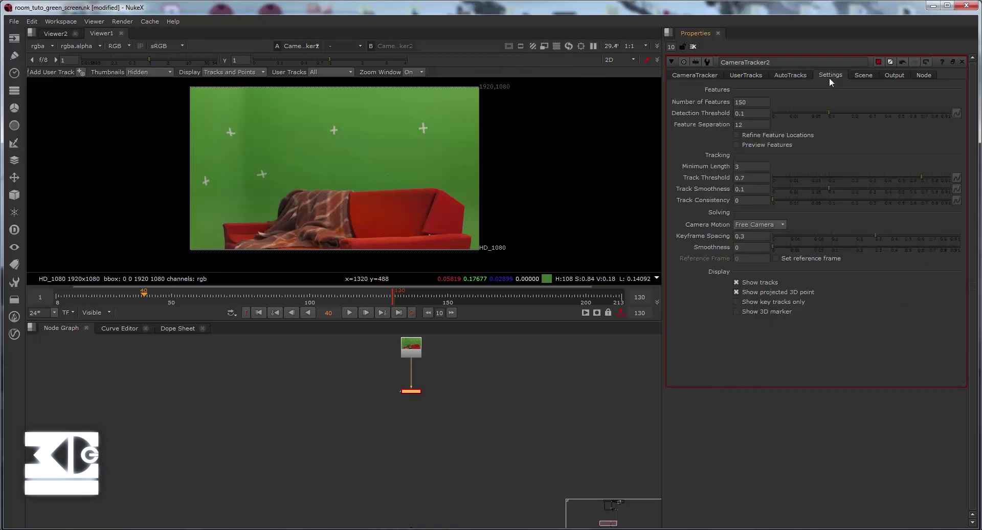
pyautogui.doubleClick(754, 107)
pyautogui.write('300')
pyautogui.click(748, 140)
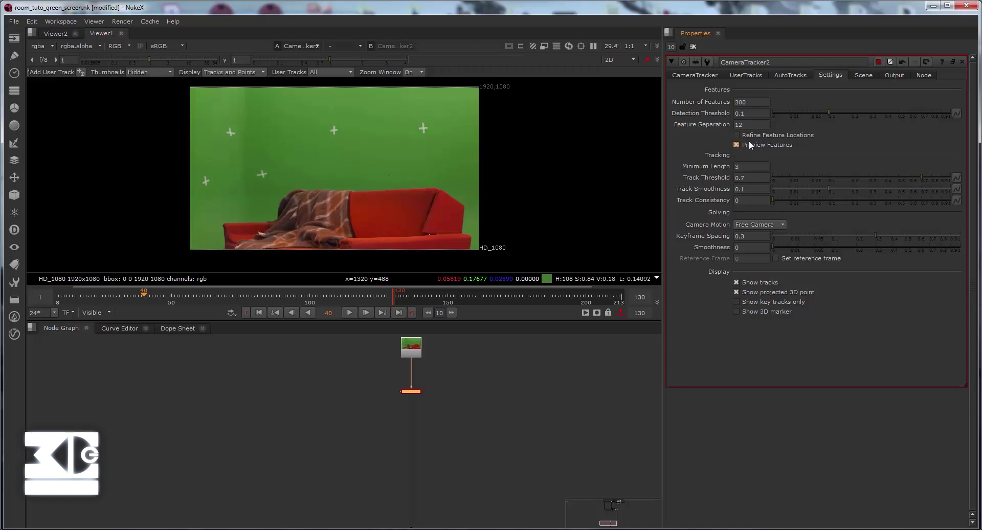
pyautogui.click(679, 72)
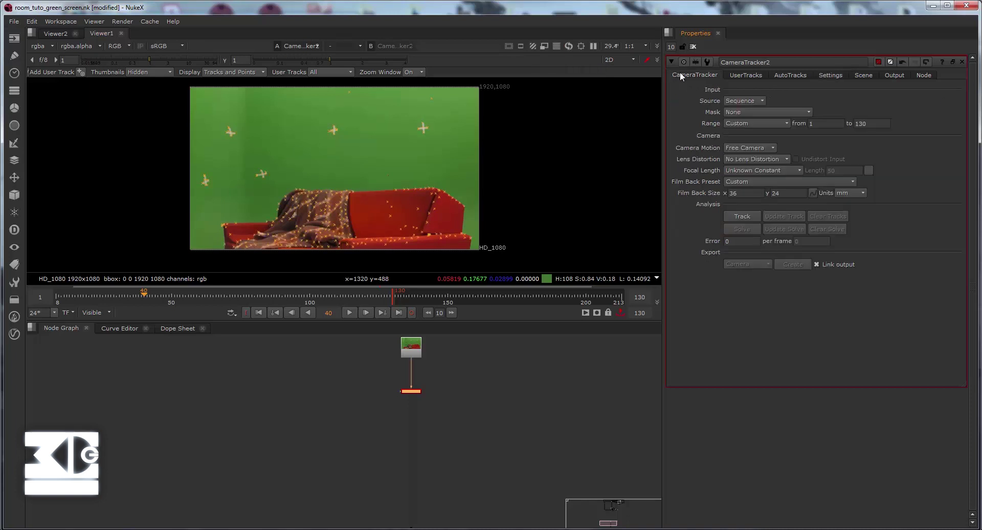
pyautogui.click(739, 217)
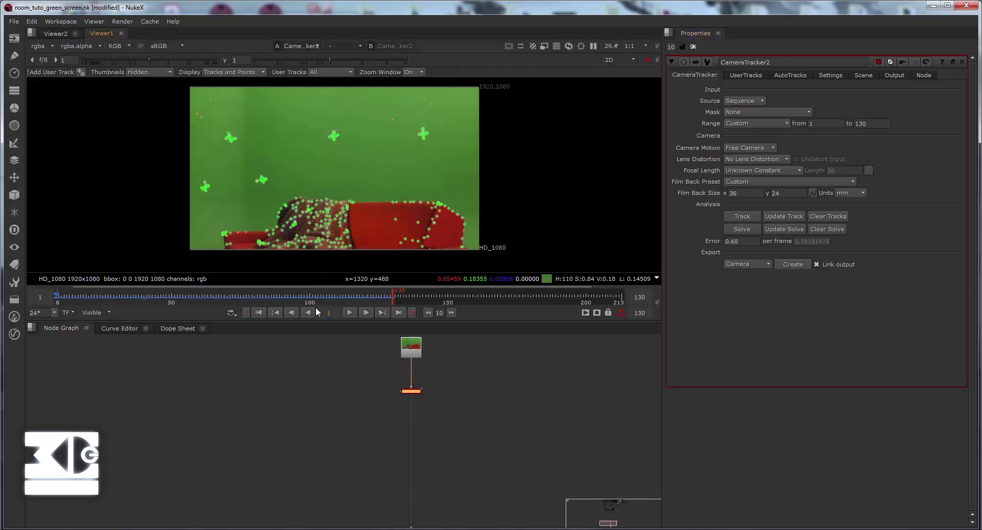
# Review the tracked footage, then permanently delete the rejected auto-tracks.
pyautogui.click(348, 313)
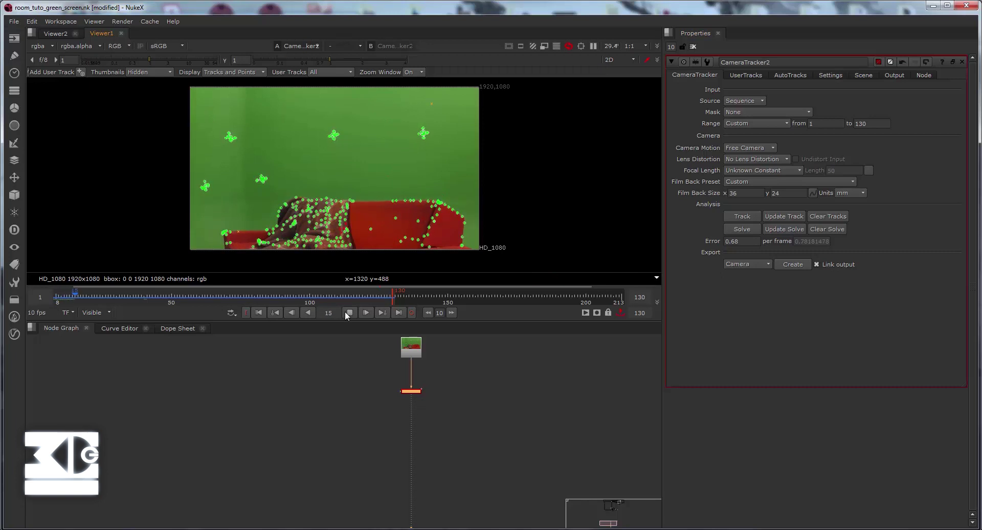
pyautogui.click(349, 313)
pyautogui.click(780, 78)
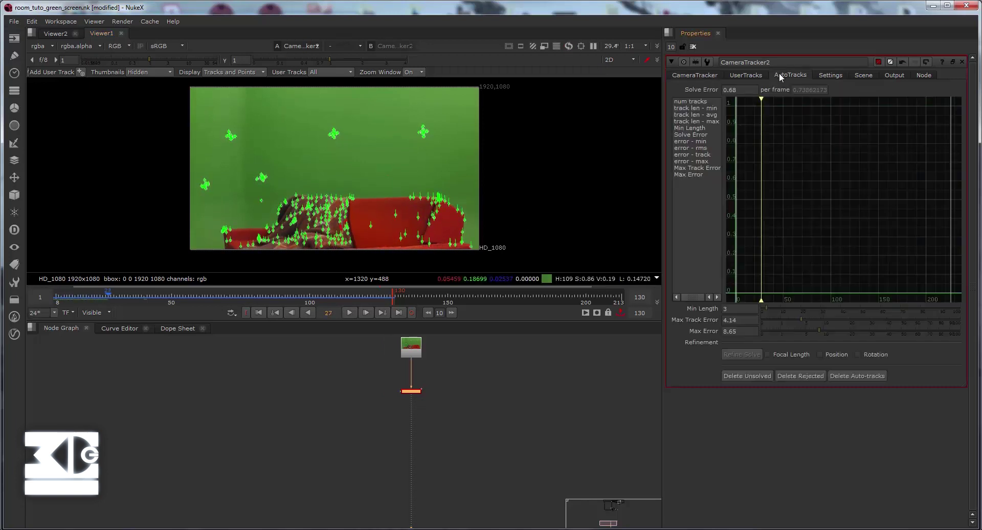
pyautogui.click(792, 378)
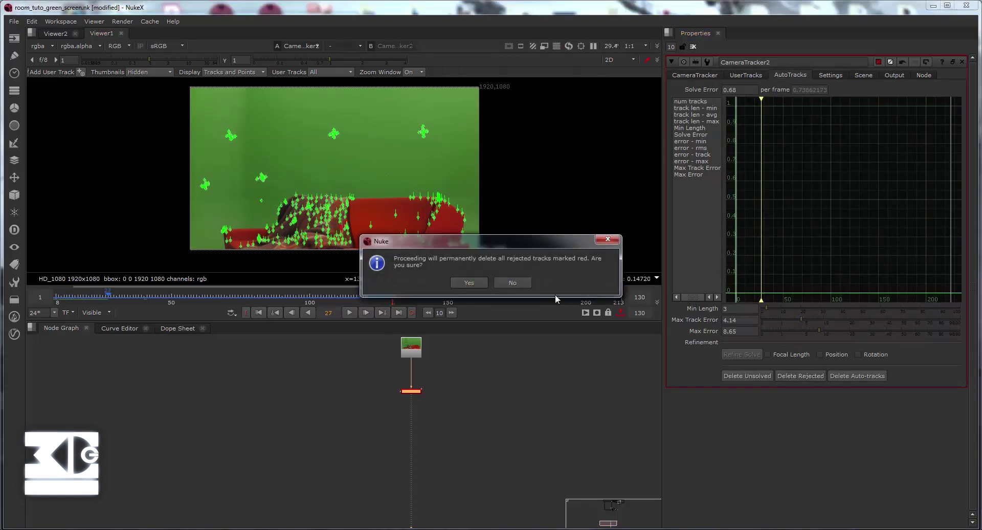
pyautogui.click(469, 283)
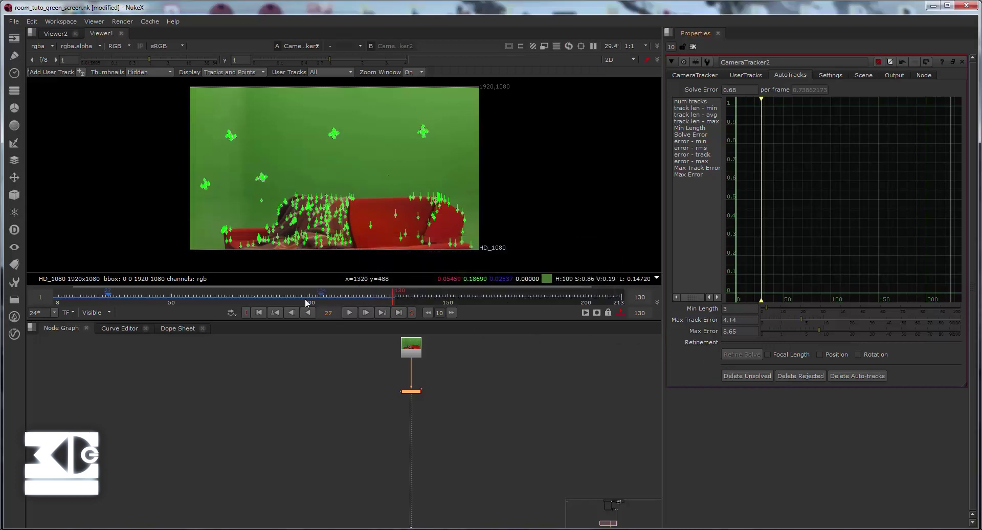
# Update the camera solve over frames 1–130.
pyautogui.click(694, 75)
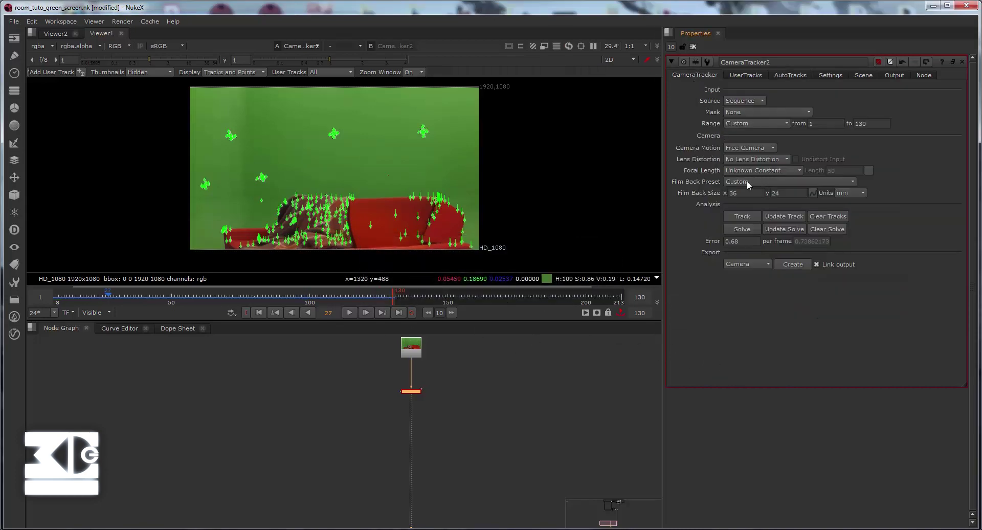
pyautogui.click(768, 228)
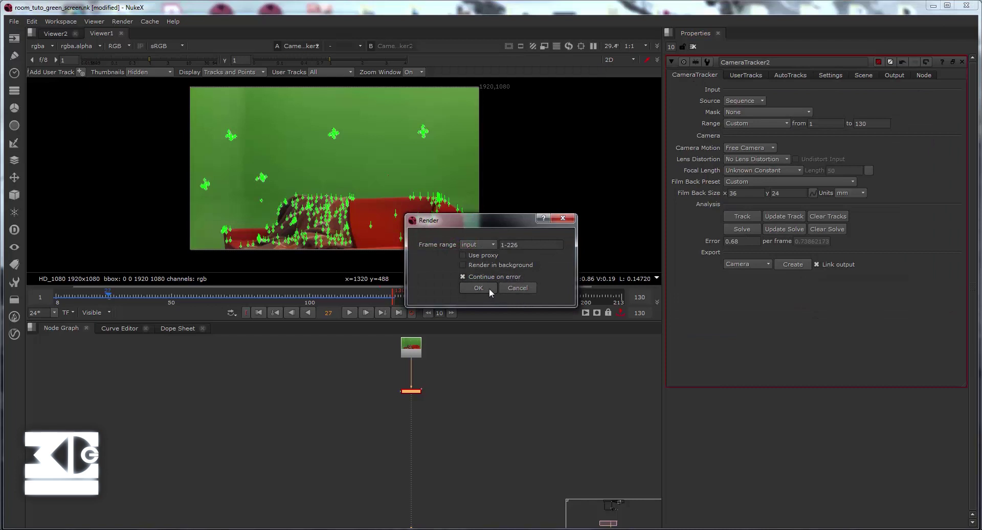
pyautogui.doubleClick(554, 247)
pyautogui.write('130')
pyautogui.press('Return')
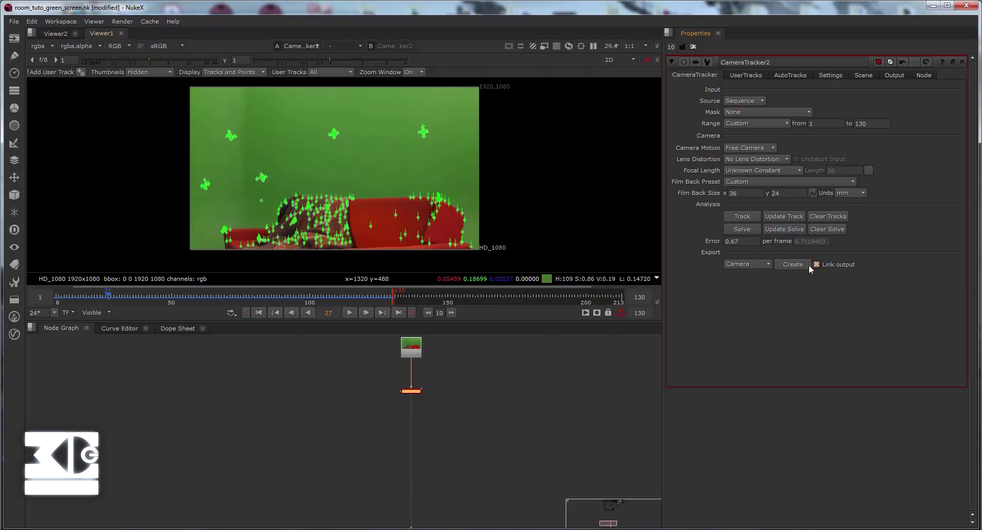
# Export the track as a Scene, creating camera and point-cloud nodes.
pyautogui.click(769, 266)
pyautogui.click(760, 301)
pyautogui.click(790, 265)
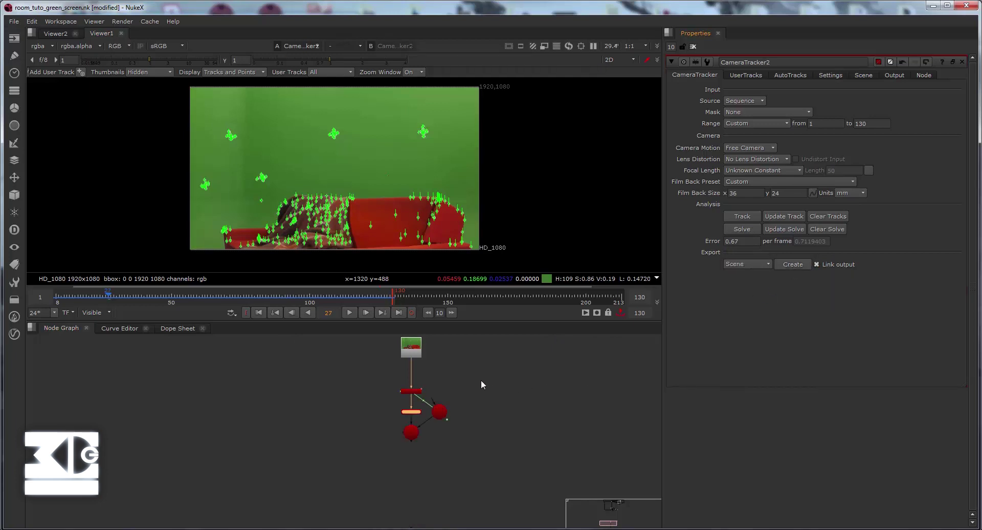
# Create a ScanlineRender node from the node search.
pyautogui.scroll(2, 445, 415)
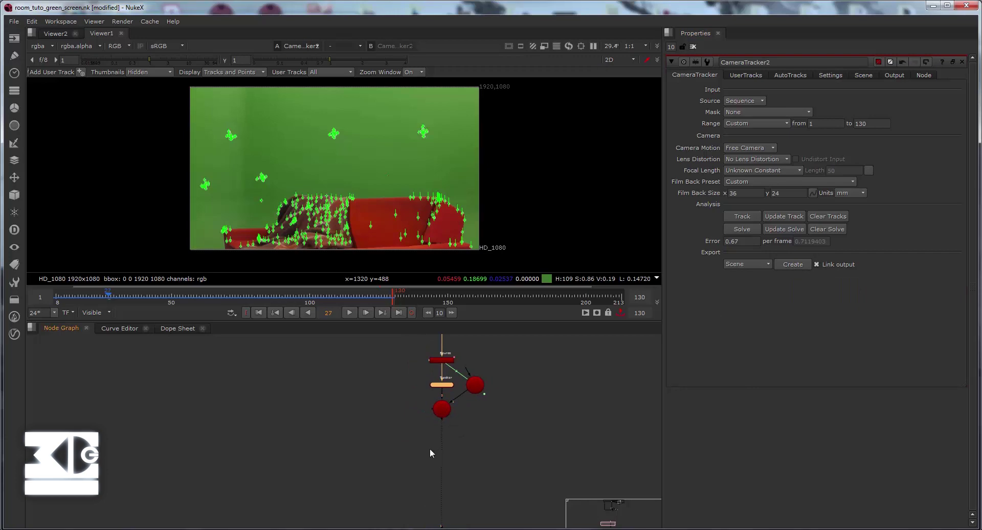
pyautogui.click(391, 448)
pyautogui.press('Tab')
pyautogui.write('sc')
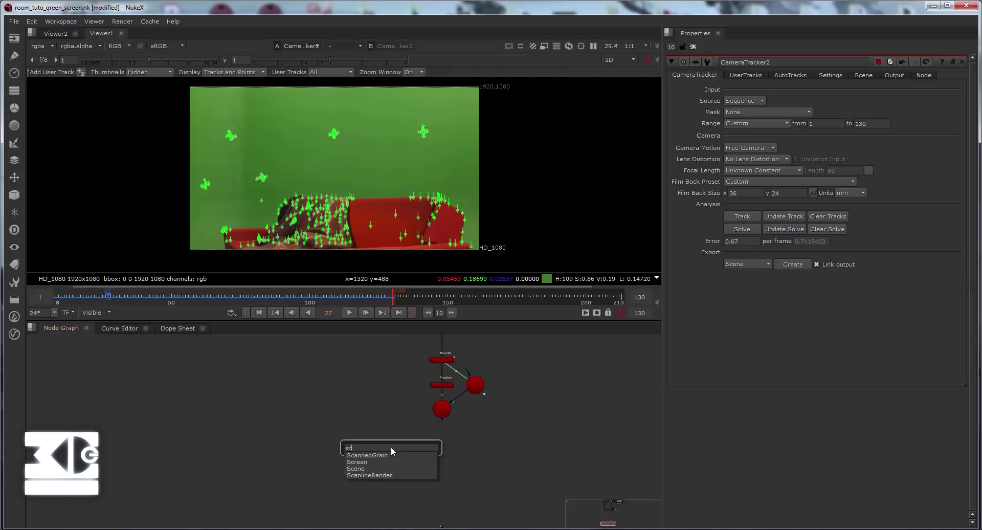
pyautogui.press('Down')
pyautogui.press('Down')
pyautogui.press('Down')
pyautogui.press('Down')
pyautogui.press('Return')
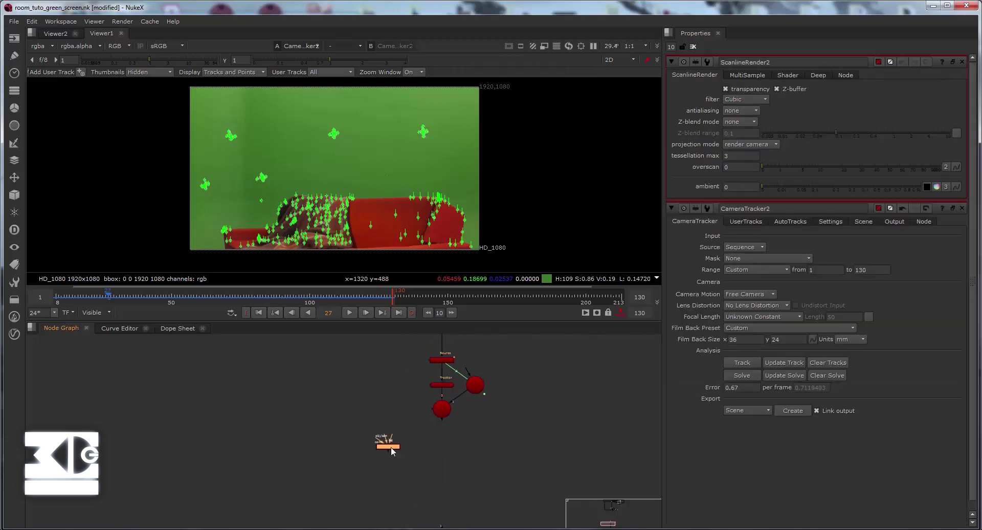
# Connect ScanlineRender to the Scene node and view its output.
pyautogui.scroll(3, 397, 435)
pyautogui.moveTo(382, 458); pyautogui.dragTo(529, 352)
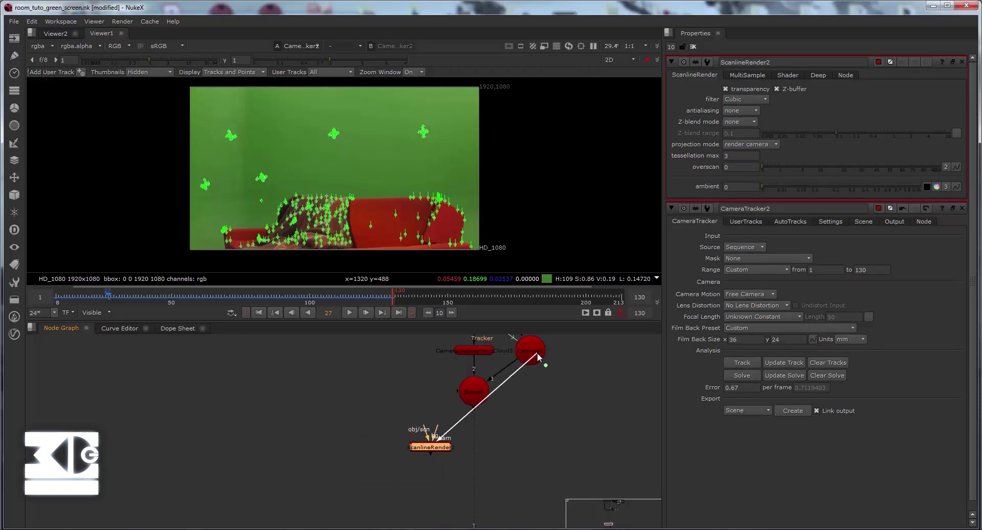
pyautogui.moveTo(425, 433)
pyautogui.mouseDown()
pyautogui.moveTo(472, 391)
pyautogui.moveTo(413, 442)
pyautogui.moveTo(572, 463)
pyautogui.moveTo(563, 442)
pyautogui.mouseUp()
pyautogui.moveTo(474, 414)
pyautogui.mouseDown()
pyautogui.moveTo(560, 449)
pyautogui.moveTo(461, 434)
pyautogui.mouseUp()
pyautogui.click(542, 439)
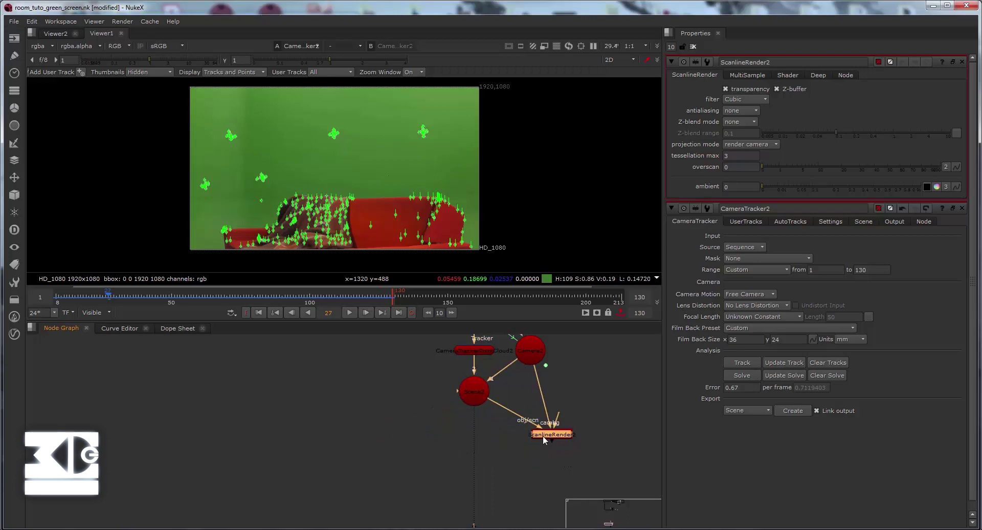
pyautogui.press('1')
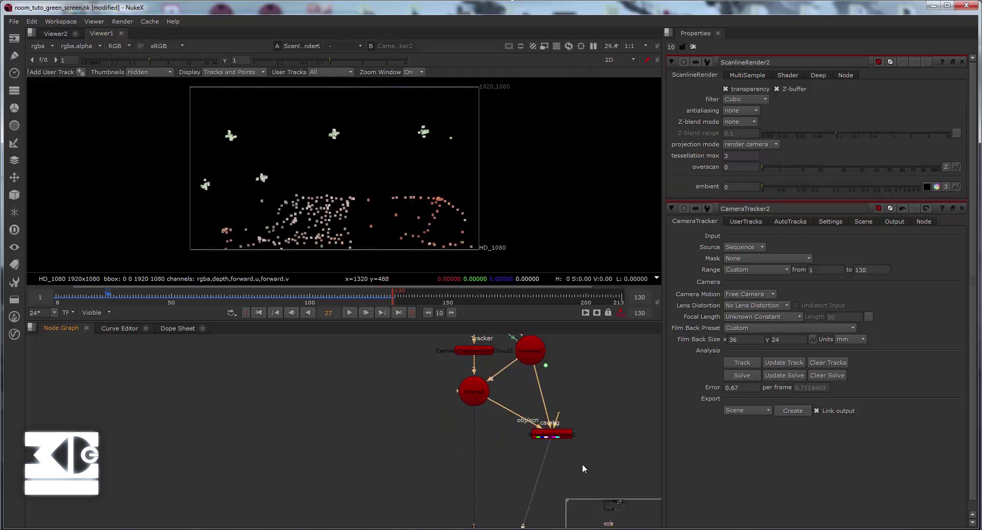
pyautogui.moveTo(568, 421)
pyautogui.mouseDown()
pyautogui.moveTo(570, 485)
pyautogui.moveTo(476, 358)
pyautogui.mouseUp()
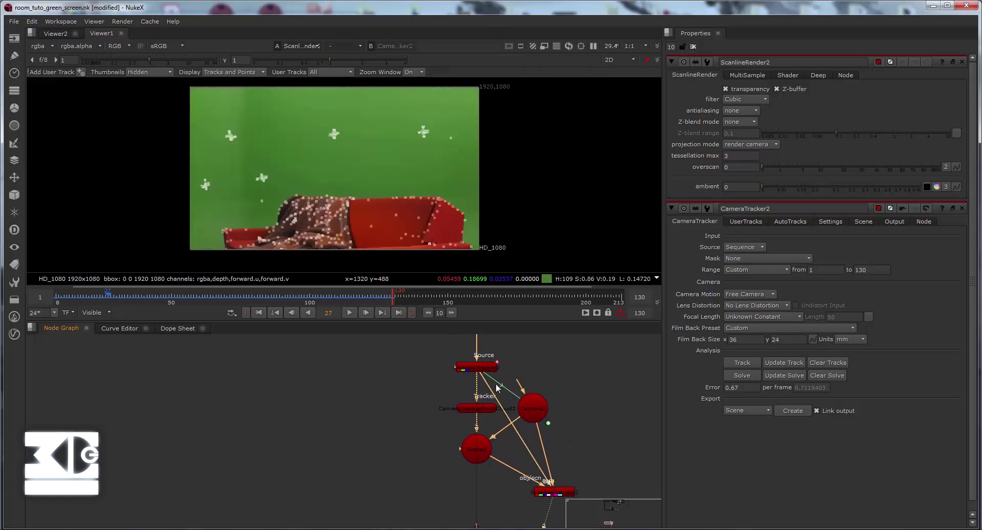
# Orbit the 3D view around the track points and play the solved camera move.
pyautogui.press('Tab')
pyautogui.scroll(5, 353, 173)
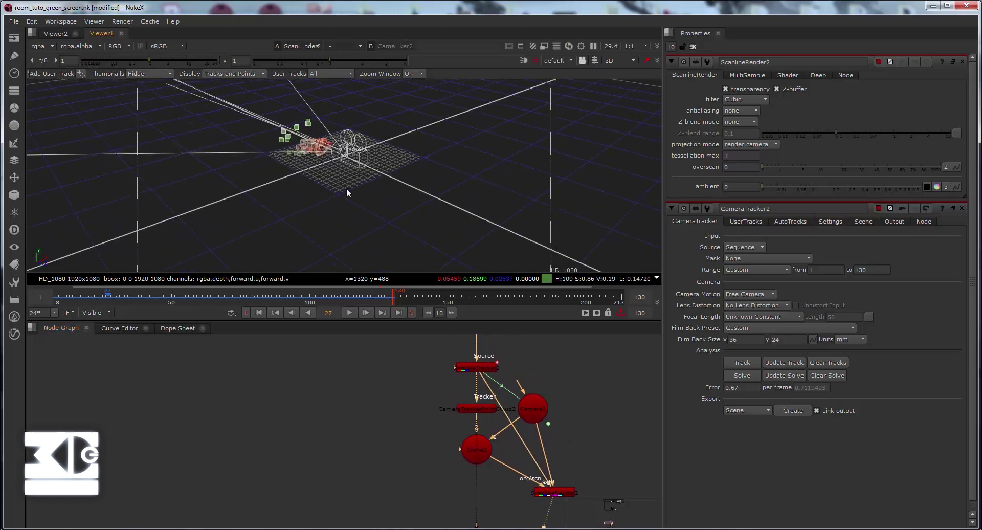
pyautogui.scroll(5, 279, 161)
pyautogui.moveTo(188, 186)
pyautogui.mouseDown()
pyautogui.moveTo(385, 175)
pyautogui.moveTo(342, 289)
pyautogui.mouseUp()
pyautogui.click(349, 312)
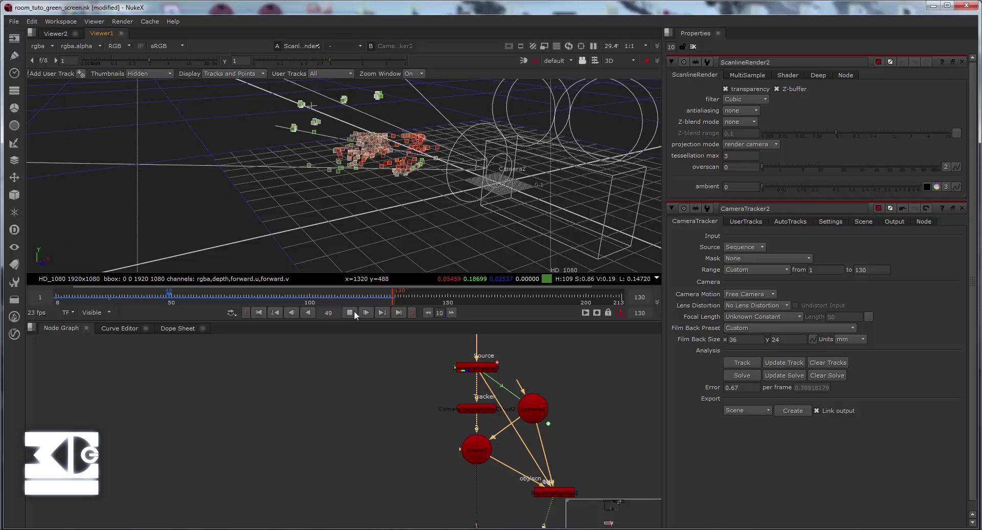
pyautogui.click(354, 310)
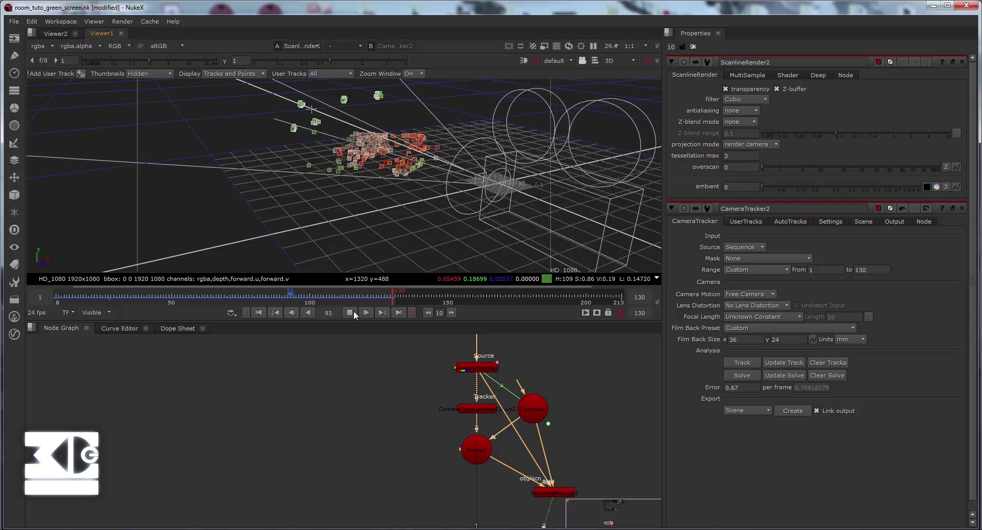
# Return to frame 1 and switch the viewer back to the 2D plate.
pyautogui.click(259, 313)
pyautogui.scroll(-3, 464, 175)
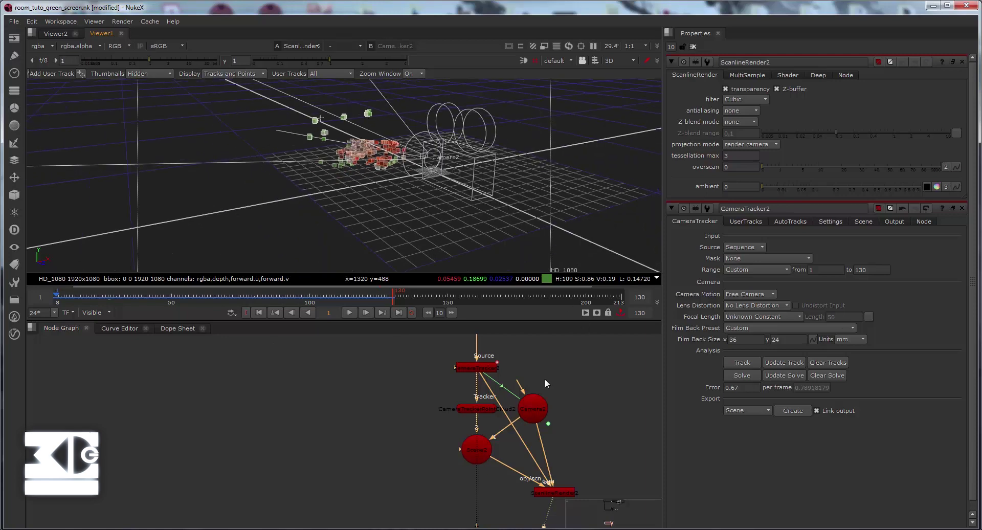
pyautogui.moveTo(562, 380); pyautogui.dragTo(532, 376)
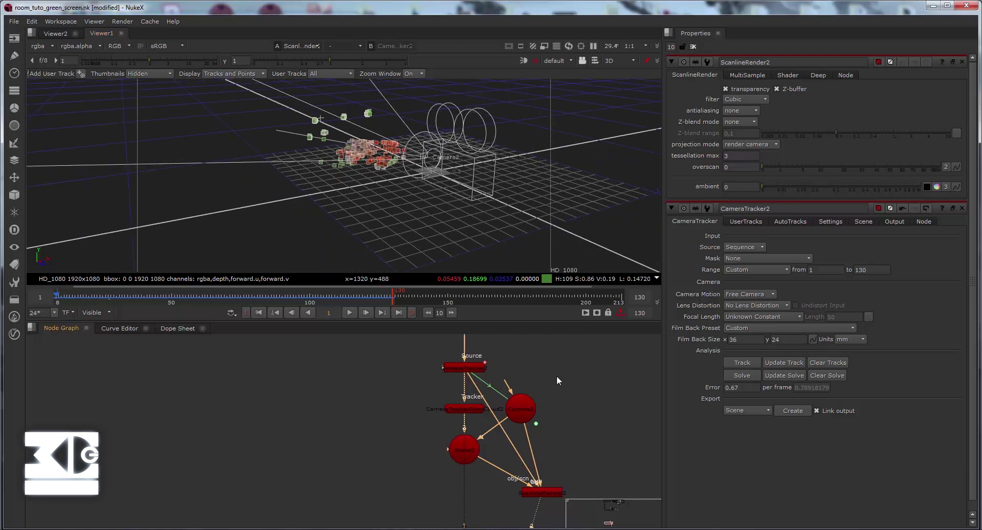
pyautogui.press('Tab')
# Connect the Viewer to Read4 and close all node properties panels.
pyautogui.scroll(-3, 462, 427)
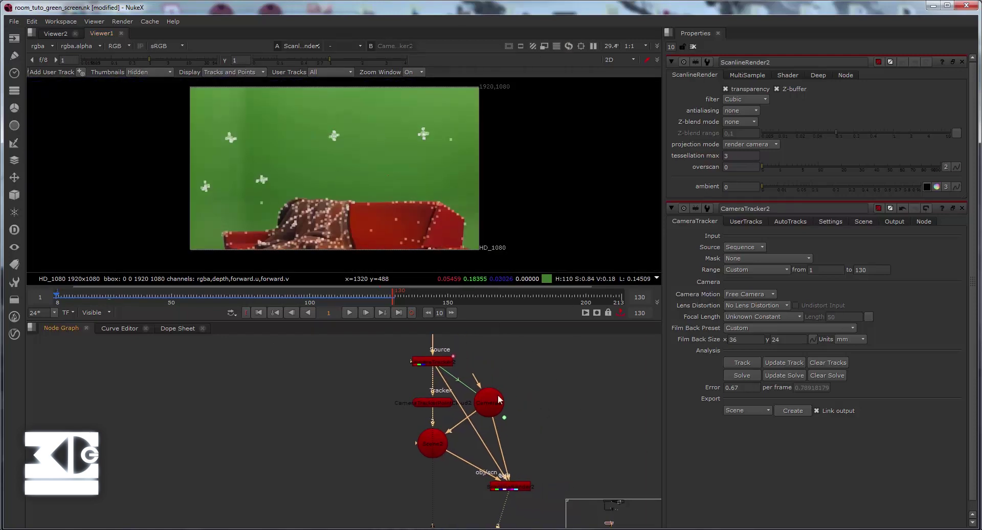
pyautogui.moveTo(452, 454); pyautogui.dragTo(434, 399)
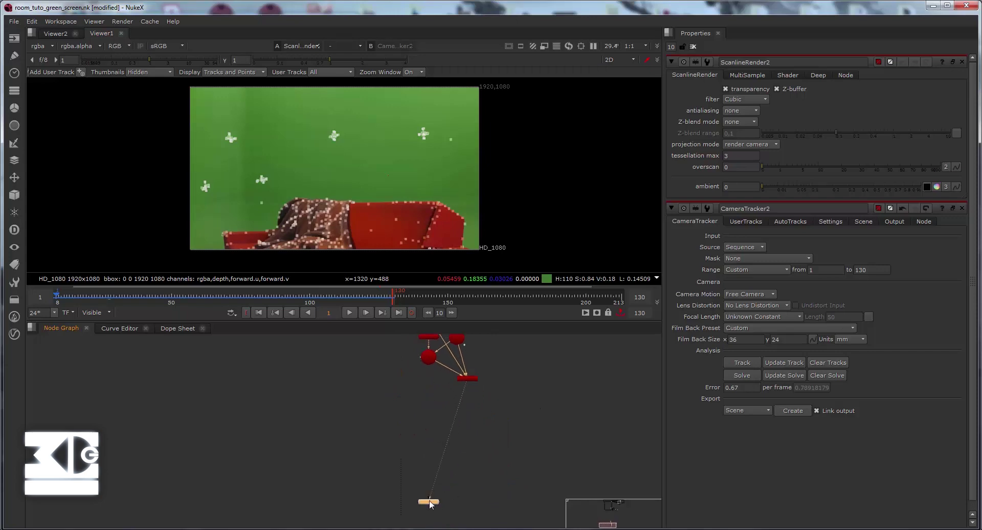
pyautogui.moveTo(431, 507)
pyautogui.mouseDown()
pyautogui.moveTo(306, 376)
pyautogui.moveTo(377, 472)
pyautogui.mouseUp()
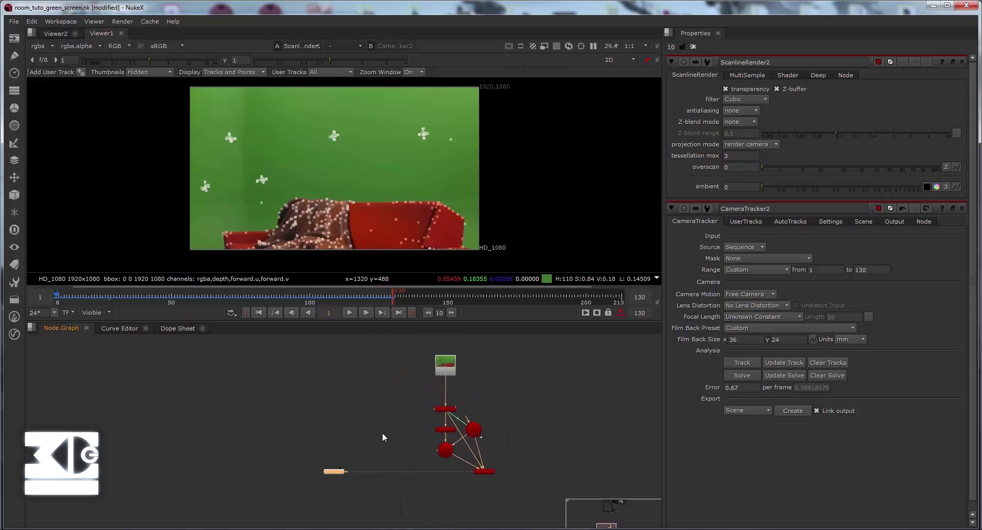
pyautogui.moveTo(432, 413); pyautogui.dragTo(444, 366)
pyautogui.click(348, 388)
pyautogui.press('1')
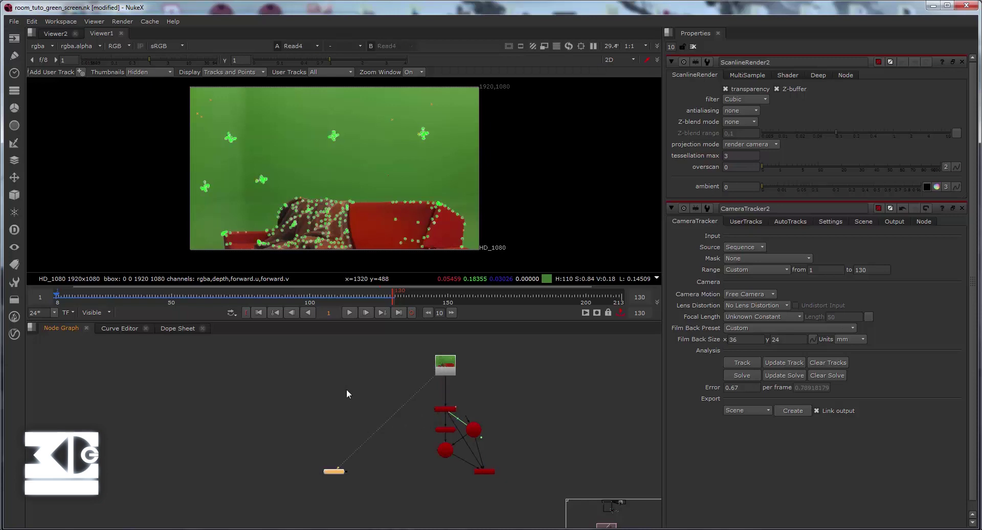
pyautogui.click(692, 47)
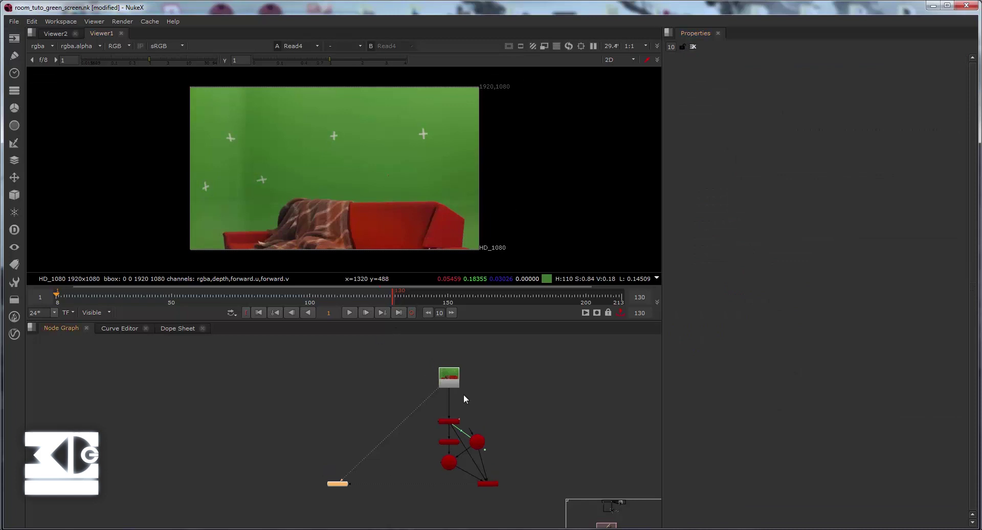
# Create a Primatte node and insert it between Read4 and the Viewer.
pyautogui.click(382, 399)
pyautogui.press('Tab')
pyautogui.write('pr')
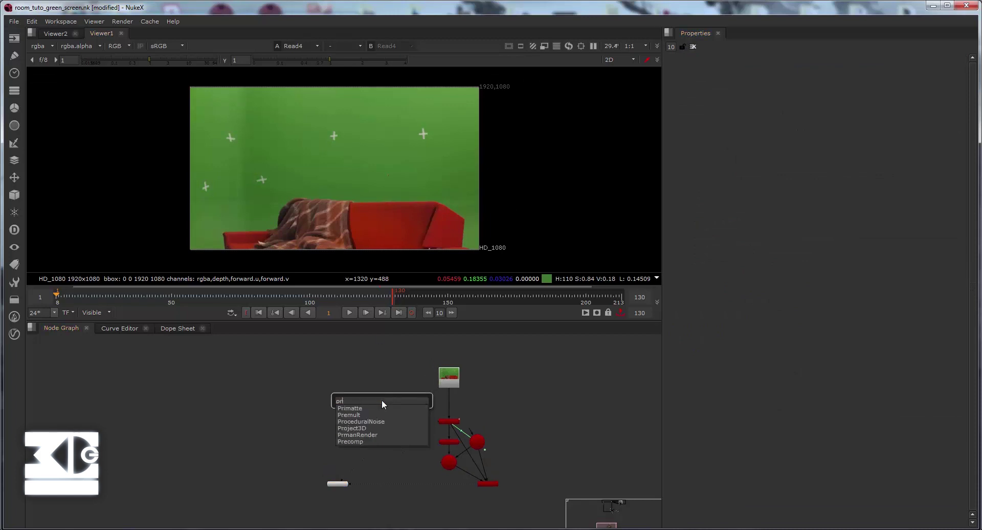
pyautogui.press('Down')
pyautogui.press('Return')
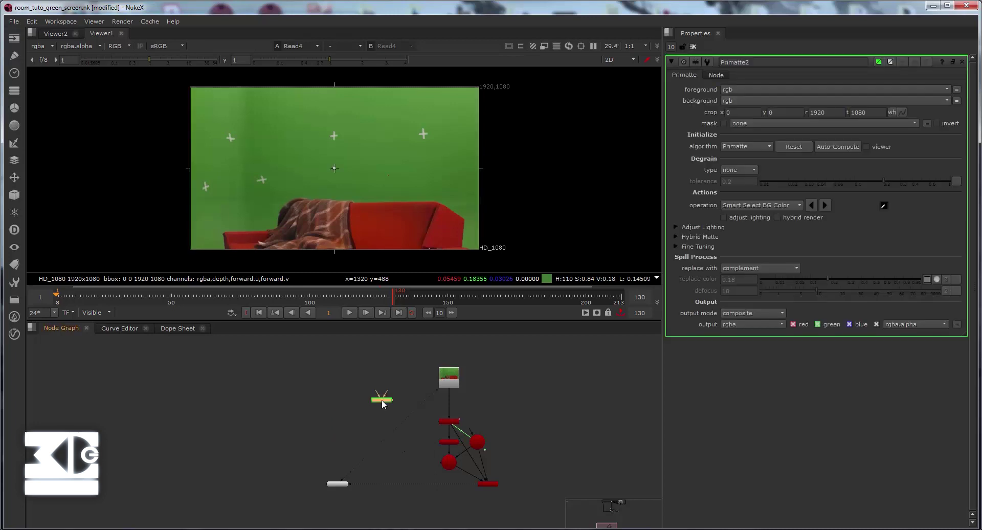
pyautogui.moveTo(382, 400); pyautogui.dragTo(337, 386)
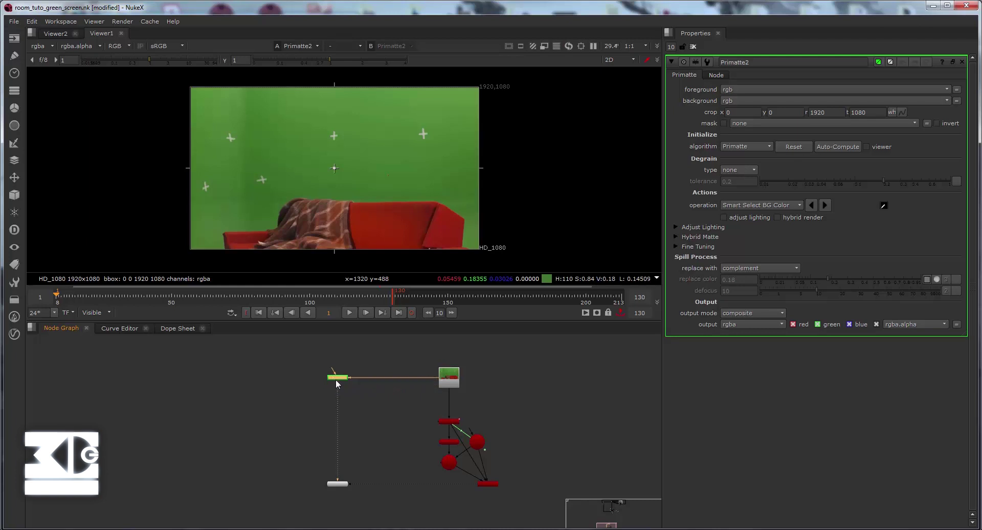
pyautogui.scroll(4, 336, 382)
pyautogui.scroll(-2, 337, 421)
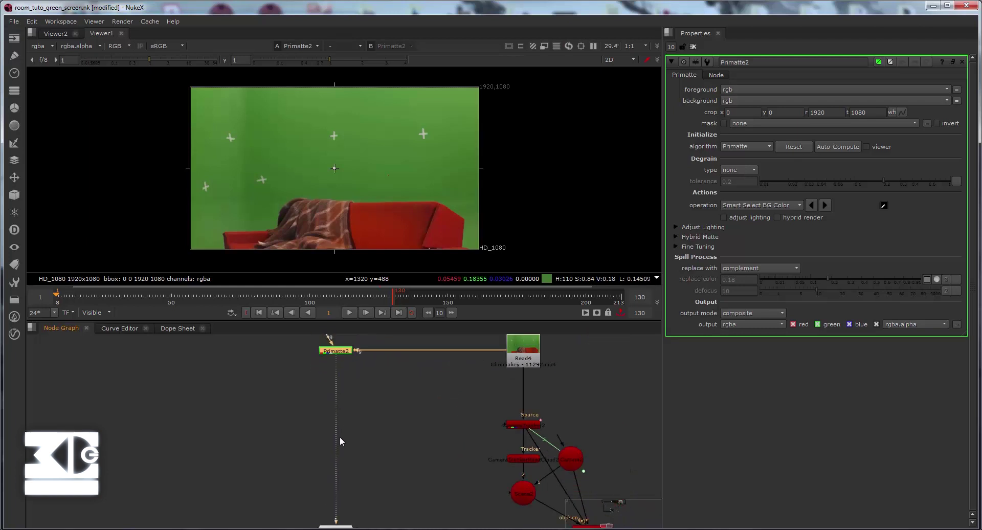
pyautogui.scroll(-2, 340, 436)
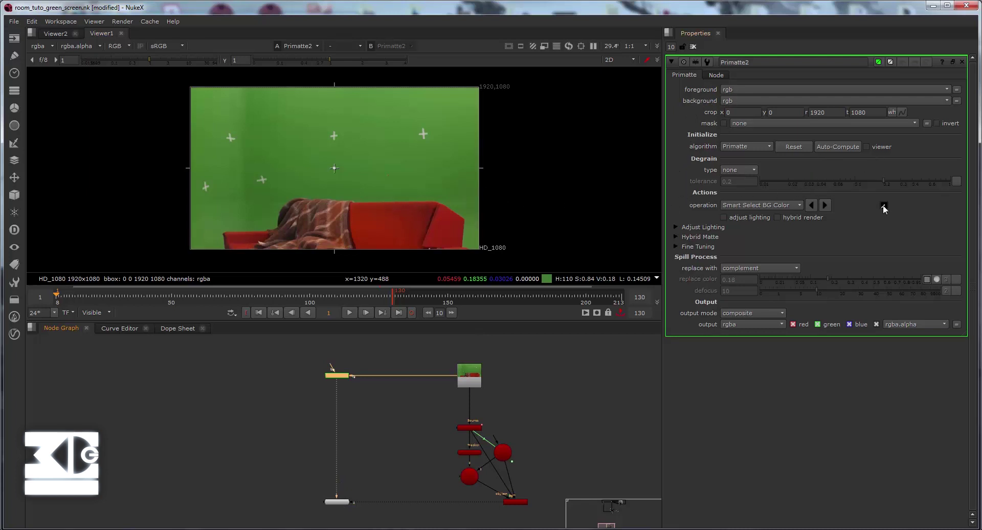
# With Smart Select BG Color, sample the green backdrop to key it out.
pyautogui.click(794, 206)
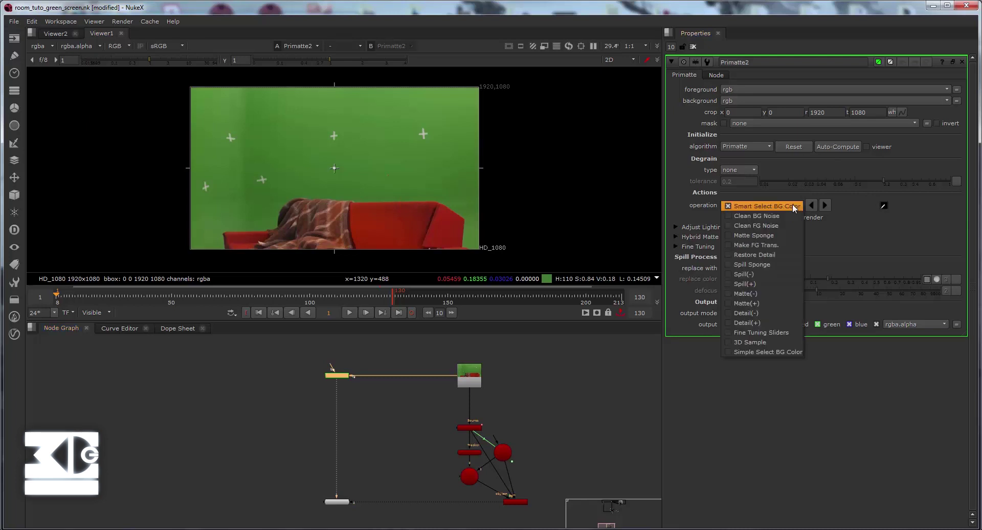
pyautogui.click(850, 210)
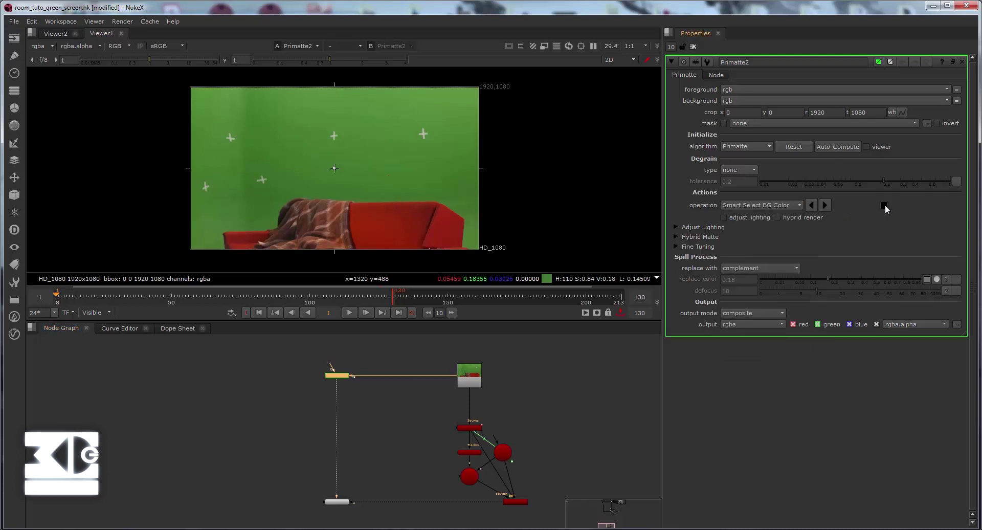
pyautogui.click(883, 206)
pyautogui.keyDown('ctrl'); pyautogui.keyDown('shift'); pyautogui.click(269, 104); pyautogui.keyUp('shift'); pyautogui.keyUp('ctrl')
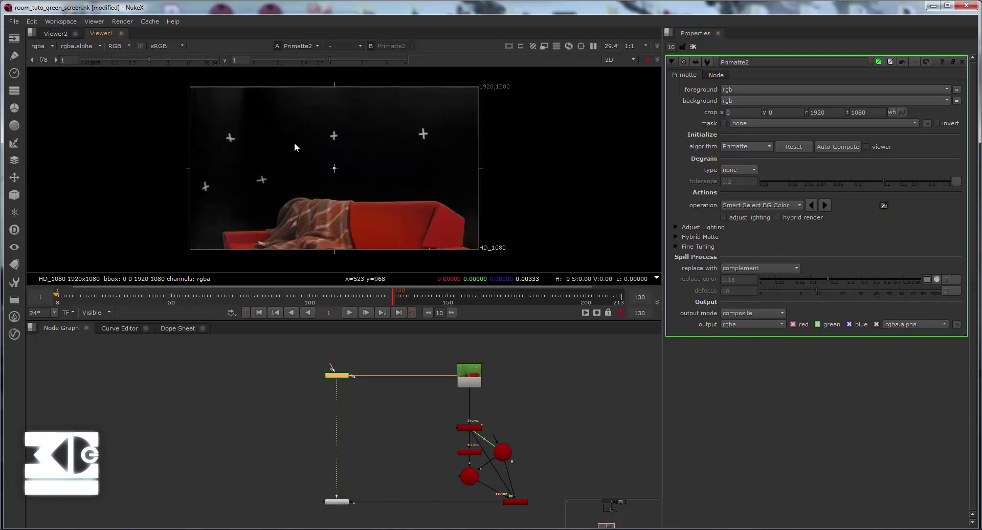
pyautogui.moveTo(322, 175); pyautogui.dragTo(319, 140)
pyautogui.scroll(2, 318, 139)
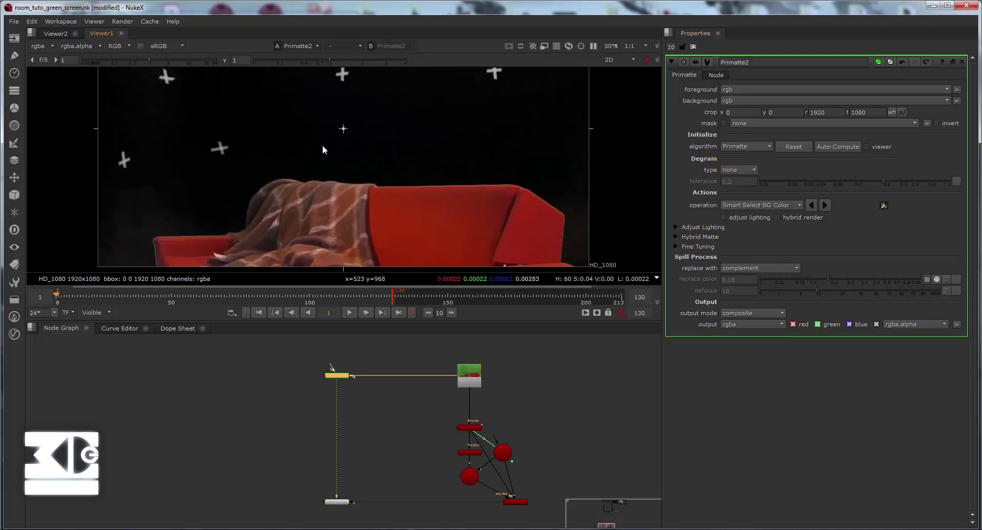
pyautogui.scroll(-1, 322, 147)
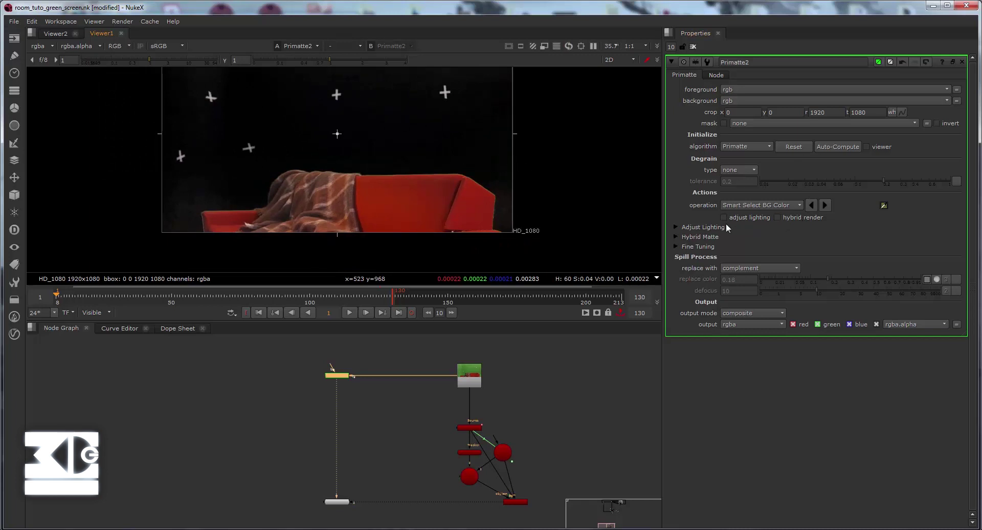
# Limit the timeline to the In/Out range and play the keyed shot from frame 1.
pyautogui.click(346, 312)
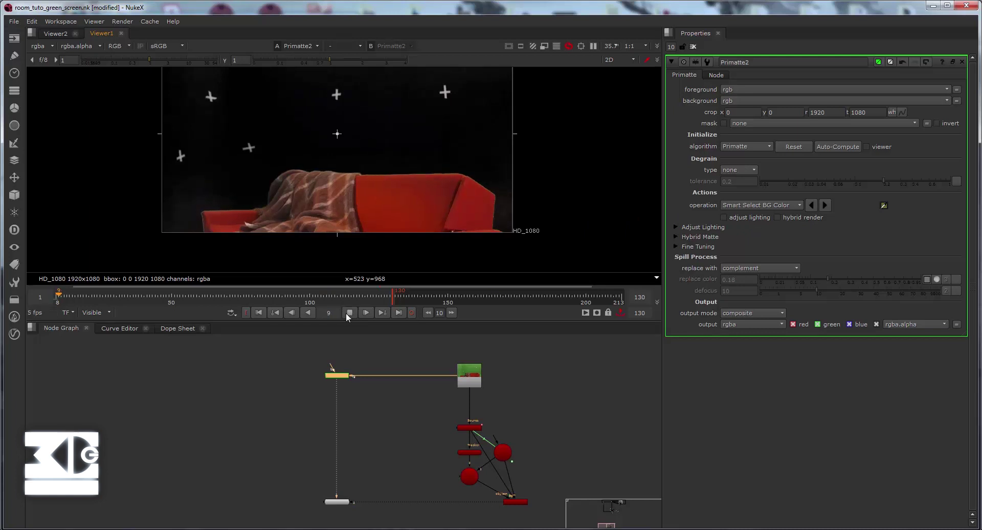
pyautogui.click(346, 311)
pyautogui.click(97, 312)
pyautogui.click(97, 335)
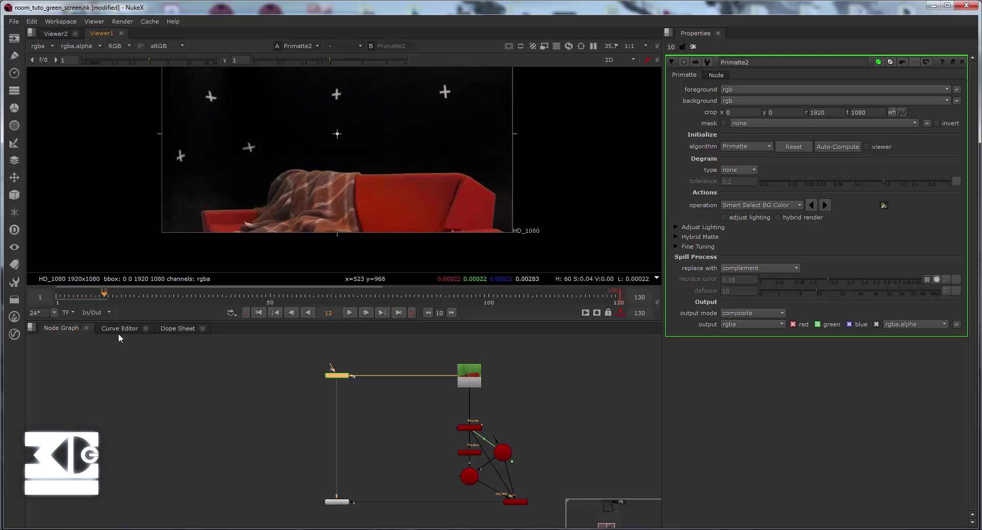
pyautogui.click(258, 312)
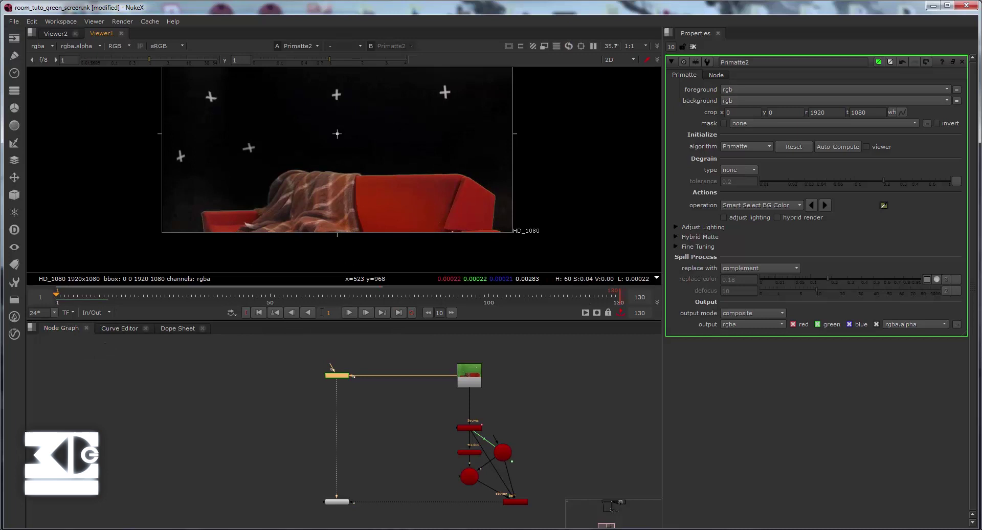
pyautogui.click(350, 313)
pyautogui.moveTo(293, 139); pyautogui.dragTo(290, 173)
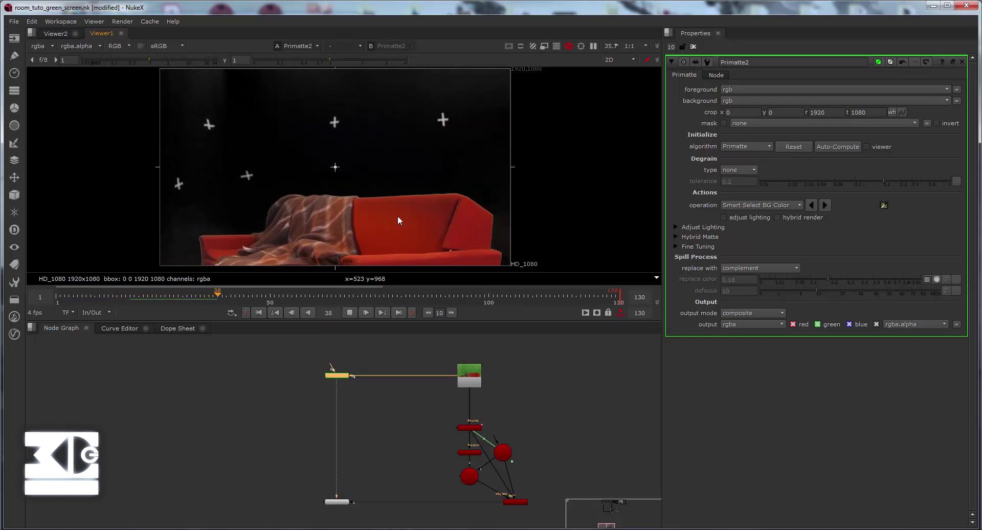
# Stop playback and view only the alpha matte.
pyautogui.press('k')
pyautogui.press('a')
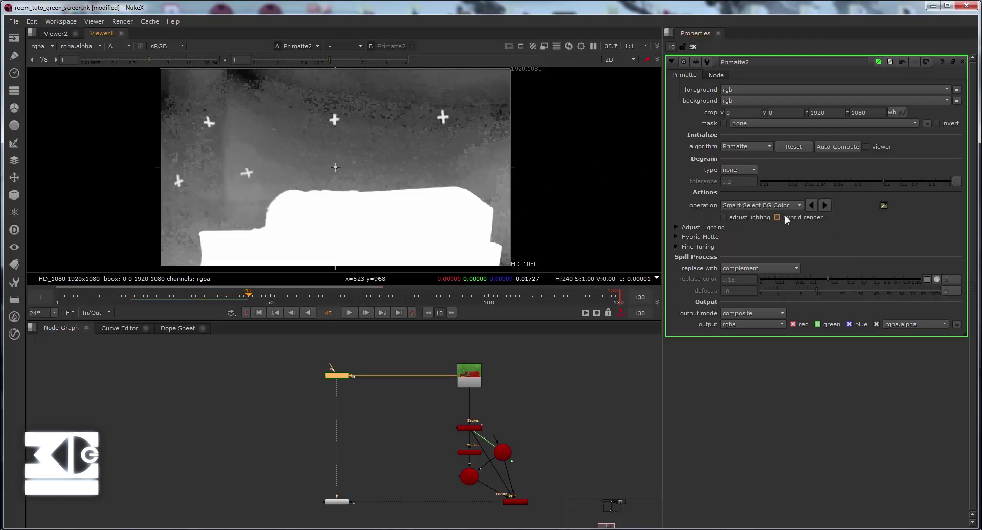
pyautogui.click(867, 146)
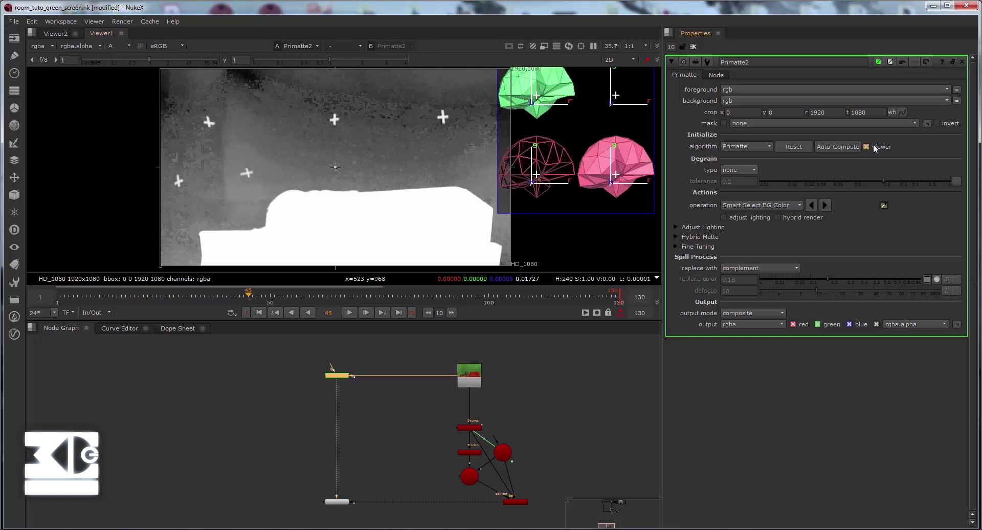
pyautogui.click(869, 147)
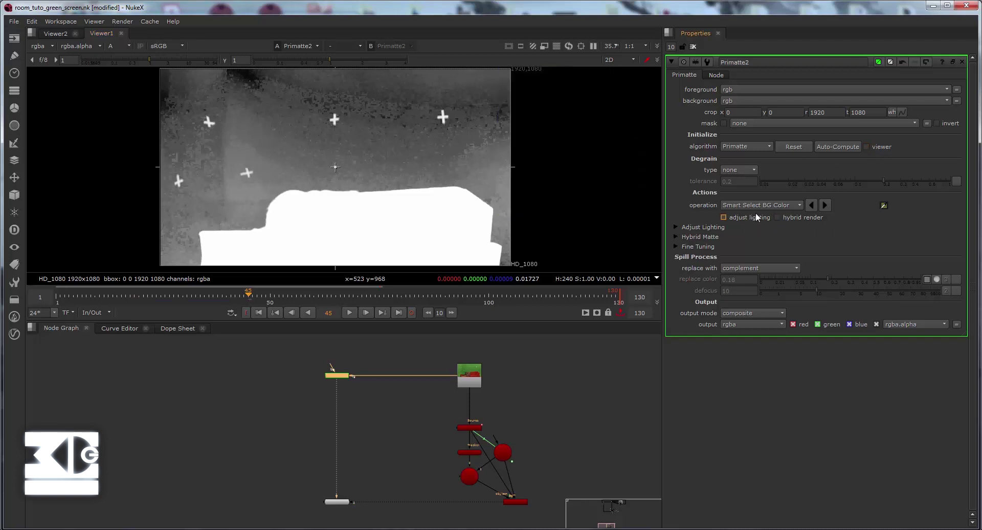
# Clean the matte background with Clean BG Noise and zoom out to check the alpha.
pyautogui.click(757, 206)
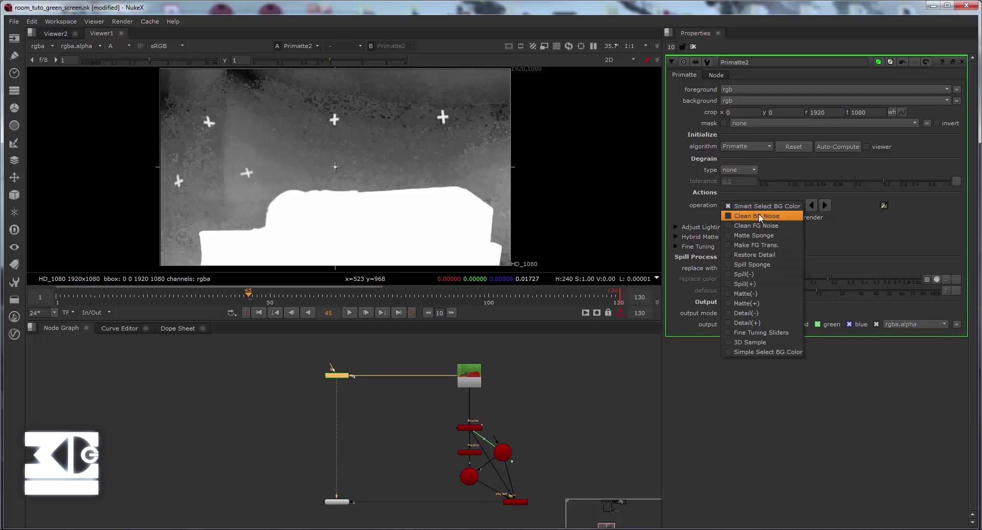
pyautogui.click(760, 216)
pyautogui.moveTo(452, 150)
pyautogui.mouseDown()
pyautogui.moveTo(272, 157)
pyautogui.moveTo(210, 139)
pyautogui.mouseUp()
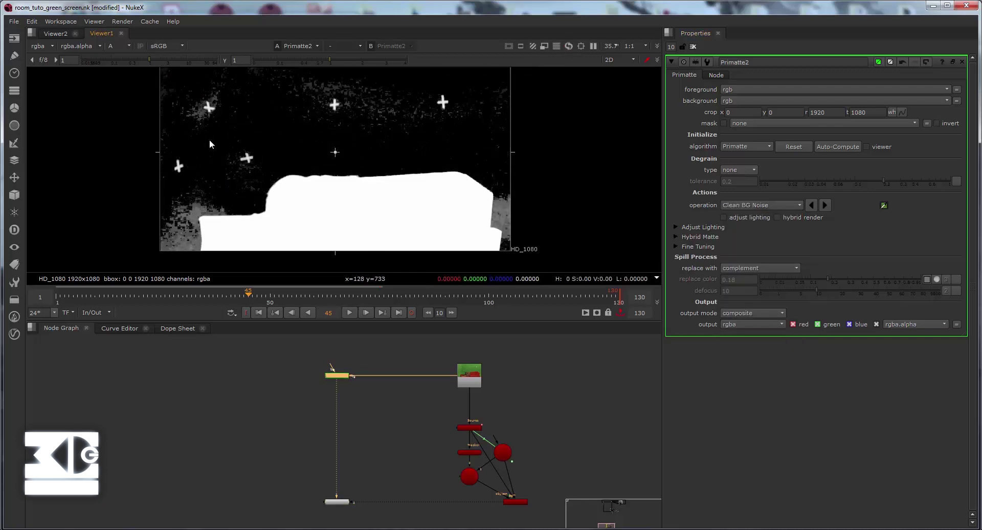
pyautogui.click(351, 307)
pyautogui.scroll(2, 396, 176)
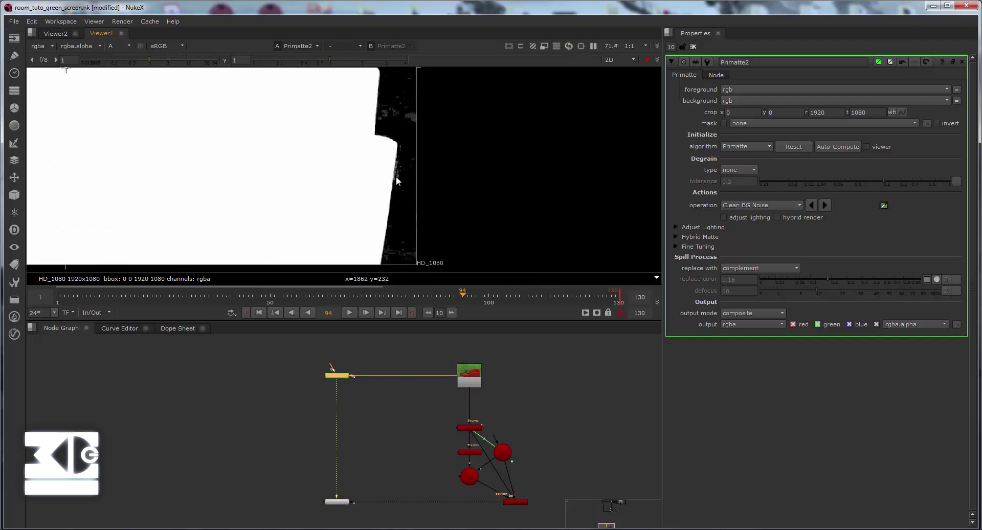
pyautogui.scroll(-2, 301, 169)
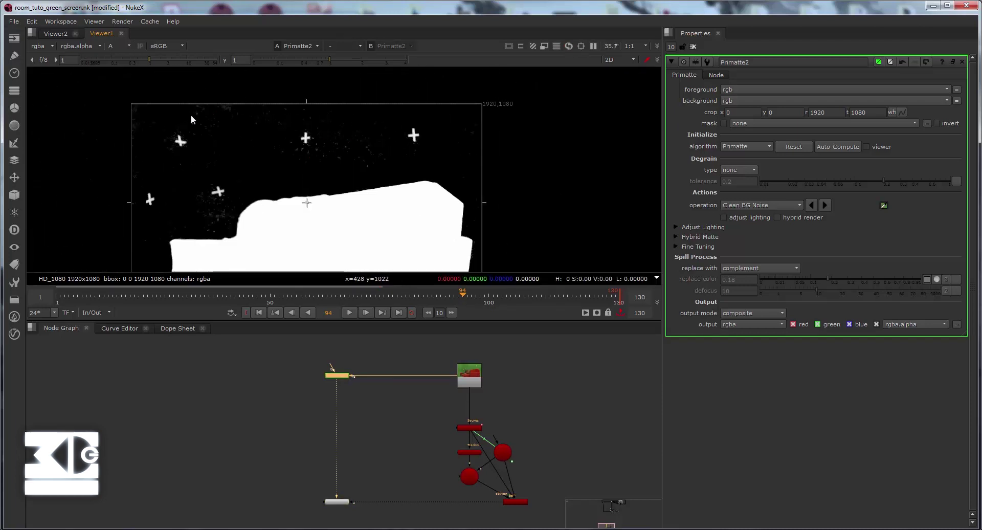
pyautogui.scroll(2, 192, 114)
pyautogui.scroll(-2, 243, 220)
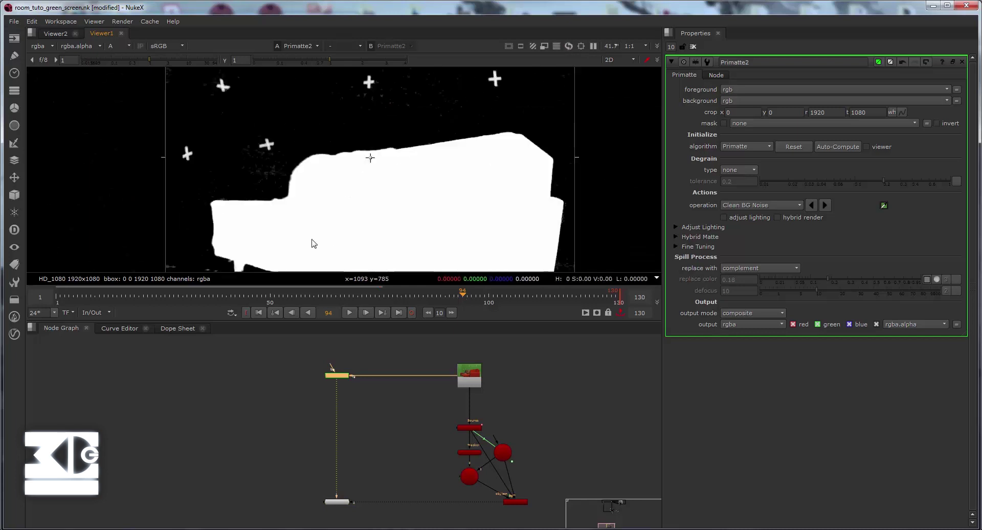
pyautogui.scroll(-1, 393, 197)
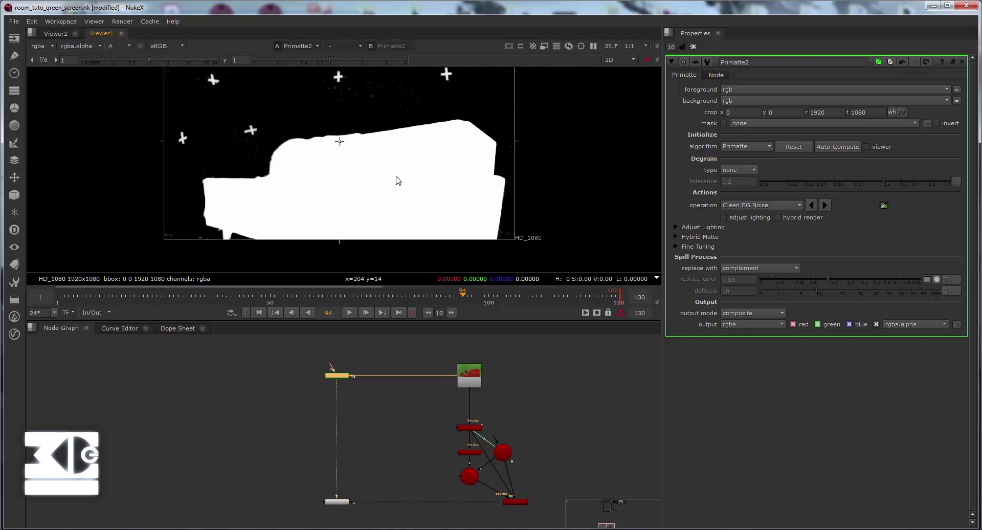
pyautogui.click(377, 418)
# Add a Roto node above Primatte2 and connect its bg input to the Read4 sofa footage.
pyautogui.press('Tab')
pyautogui.write('rotro')
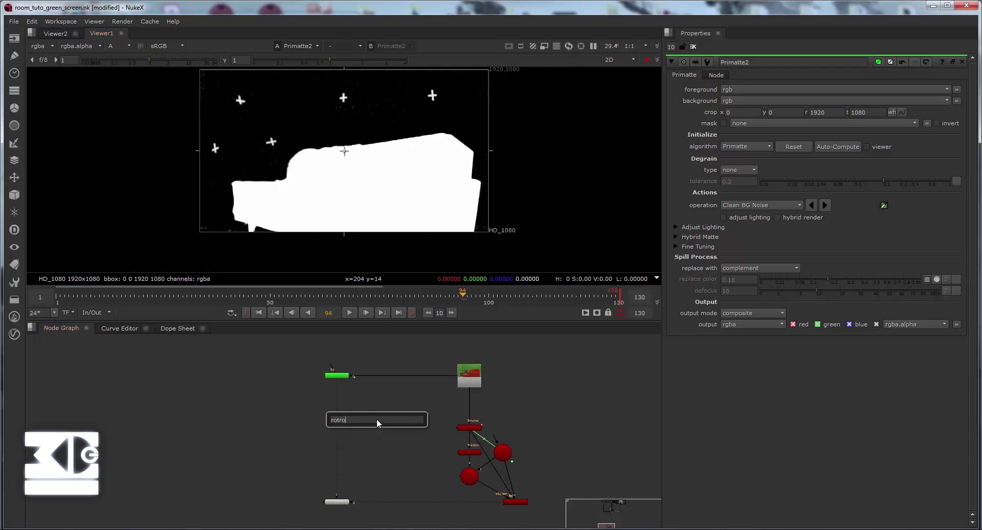
pyautogui.press('BackSpace')
pyautogui.press('BackSpace')
pyautogui.press('Return')
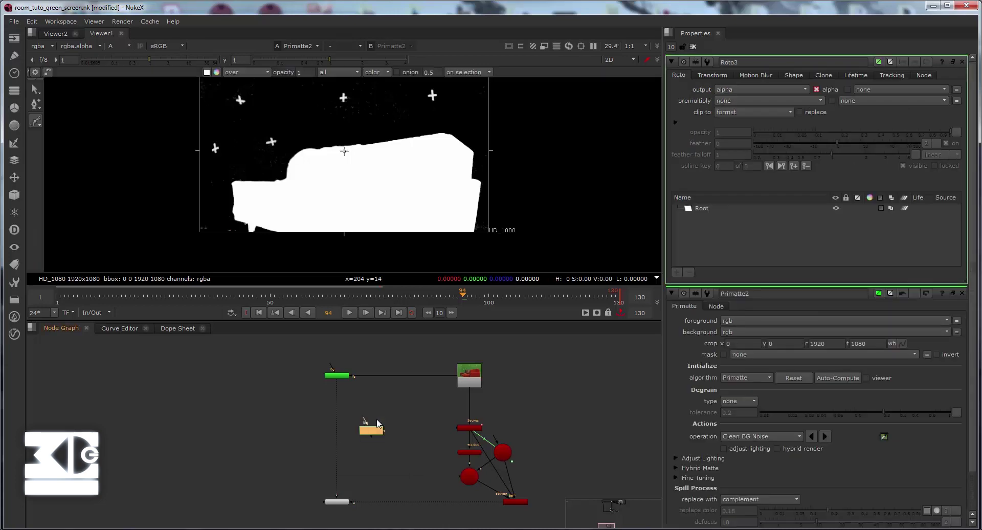
pyautogui.moveTo(370, 430); pyautogui.dragTo(336, 345)
pyautogui.scroll(2, 337, 386)
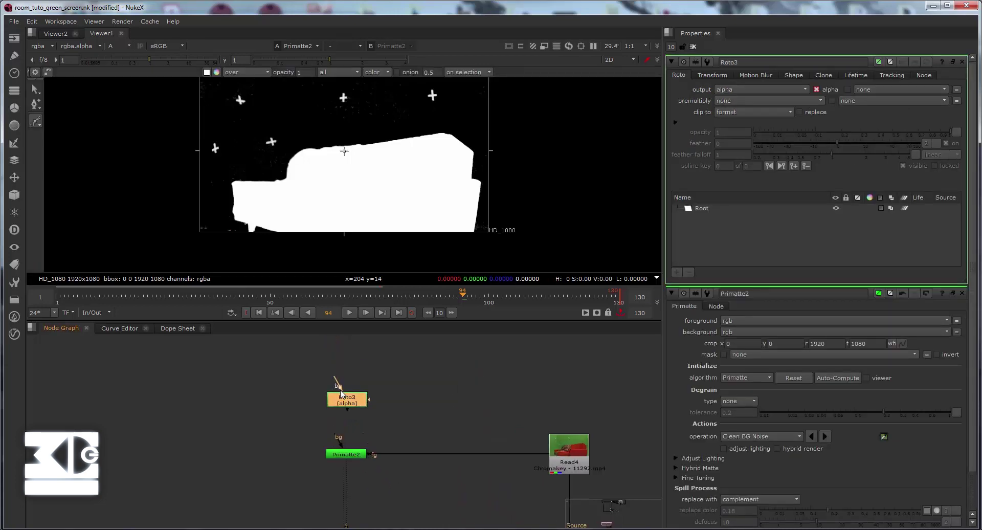
pyautogui.moveTo(338, 385); pyautogui.dragTo(567, 449)
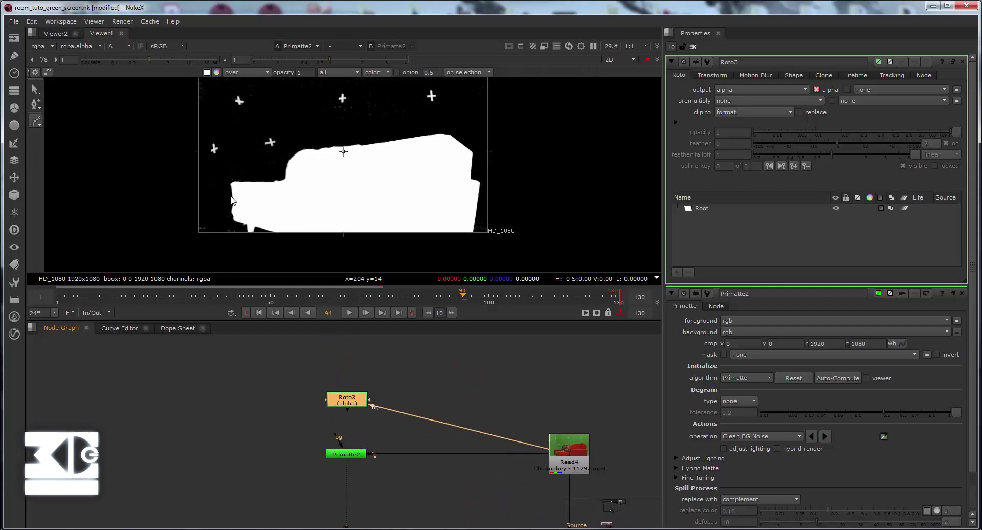
# Draw a closed Bezier shape loosely around the sofa, keeping the cross marks outside.
pyautogui.click(243, 240)
pyautogui.moveTo(208, 192)
pyautogui.mouseDown()
pyautogui.moveTo(213, 177)
pyautogui.moveTo(257, 169)
pyautogui.mouseUp()
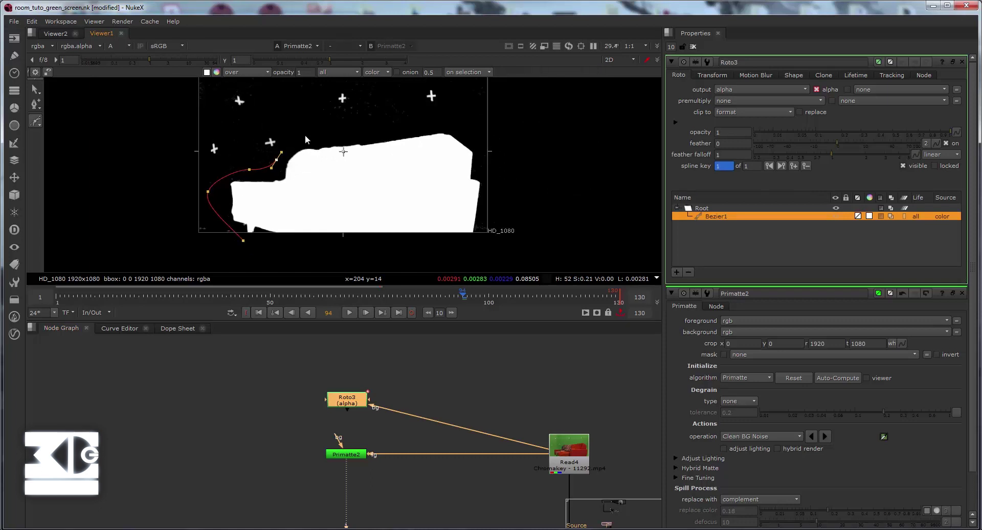
pyautogui.moveTo(305, 134); pyautogui.dragTo(317, 132)
pyautogui.moveTo(413, 123); pyautogui.dragTo(481, 143)
pyautogui.moveTo(504, 228)
pyautogui.mouseDown()
pyautogui.moveTo(499, 239)
pyautogui.moveTo(445, 248)
pyautogui.moveTo(391, 224)
pyautogui.mouseUp()
pyautogui.click(243, 240)
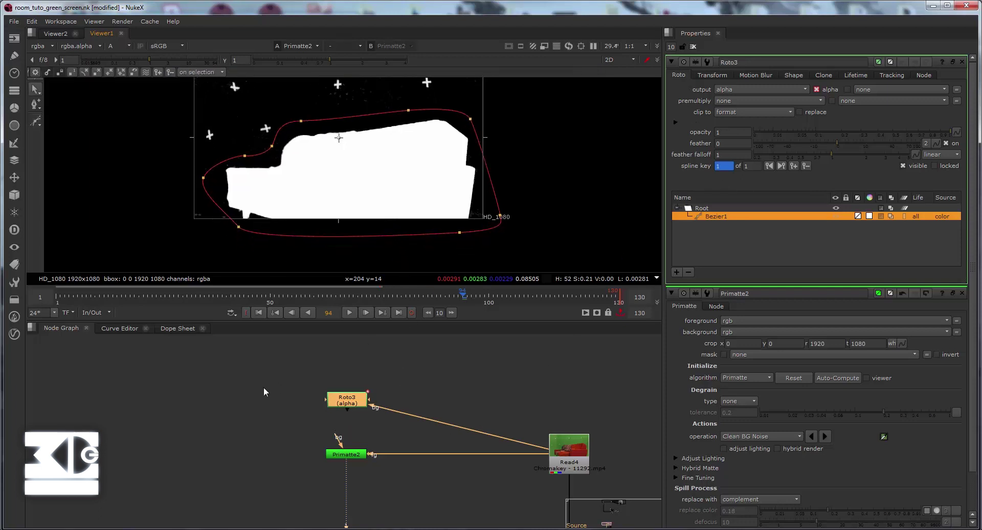
# Wire Roto3 into Primatte2's mask input, keep Roto3 fed by Read4, and pick the roto alpha as mask channel.
pyautogui.doubleClick(347, 455)
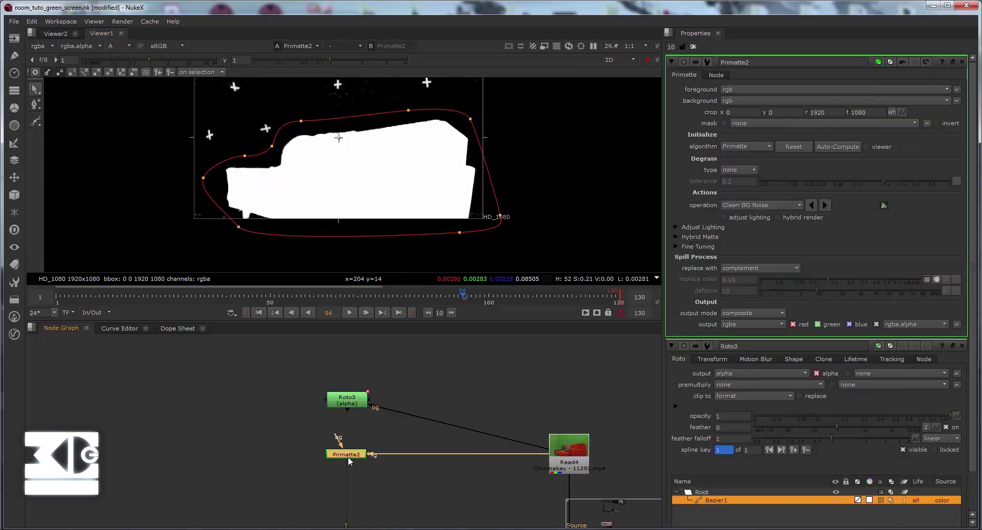
pyautogui.scroll(2, 319, 447)
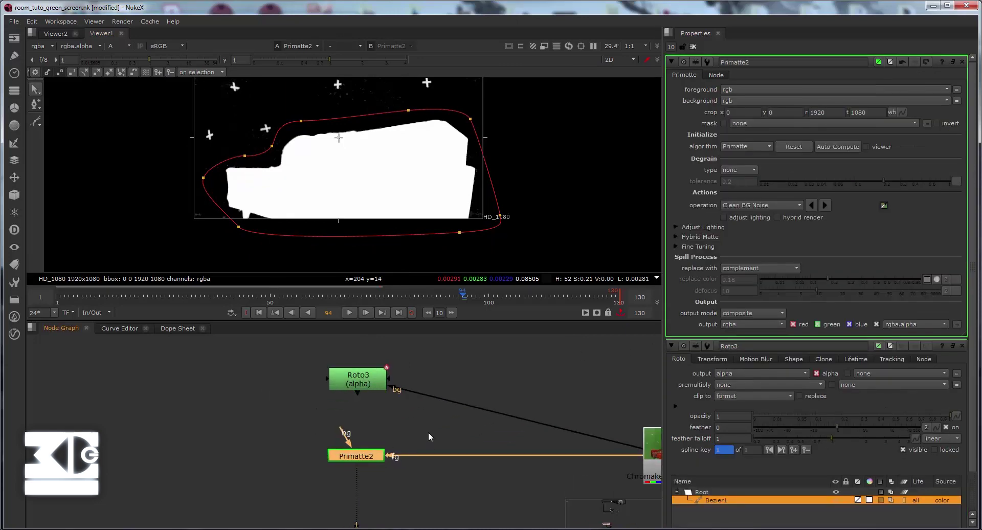
pyautogui.moveTo(428, 431); pyautogui.dragTo(398, 428)
pyautogui.moveTo(349, 453)
pyautogui.mouseDown()
pyautogui.moveTo(353, 468)
pyautogui.moveTo(351, 386)
pyautogui.mouseUp()
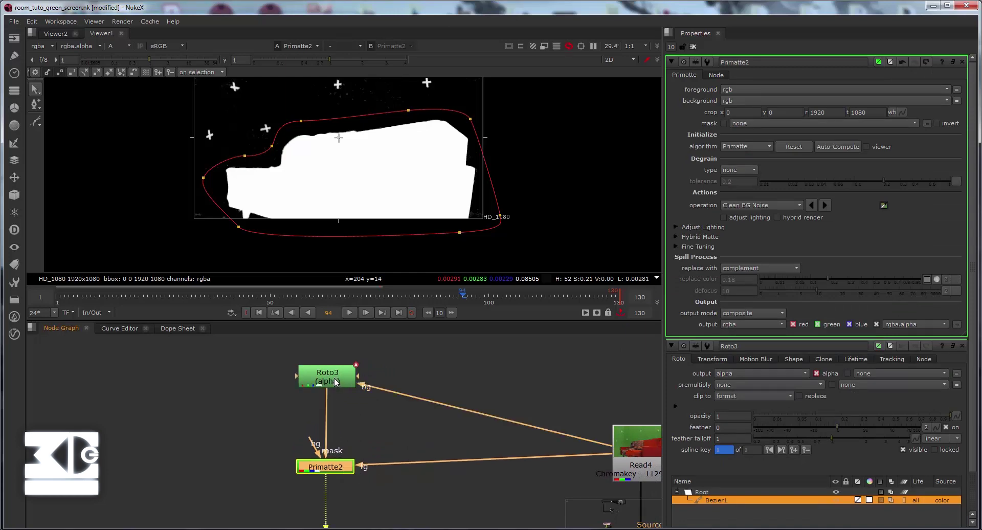
pyautogui.moveTo(573, 437); pyautogui.dragTo(620, 444)
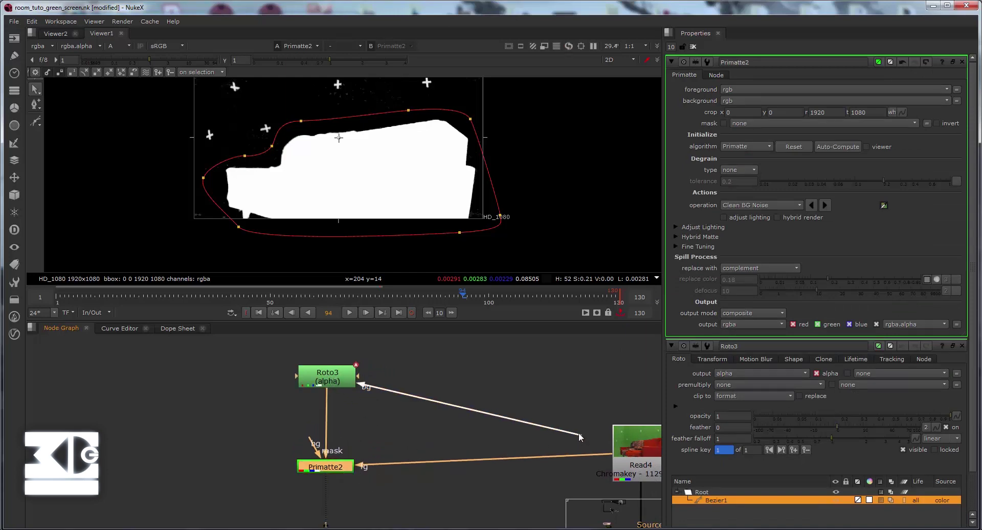
pyautogui.moveTo(342, 381); pyautogui.dragTo(341, 389)
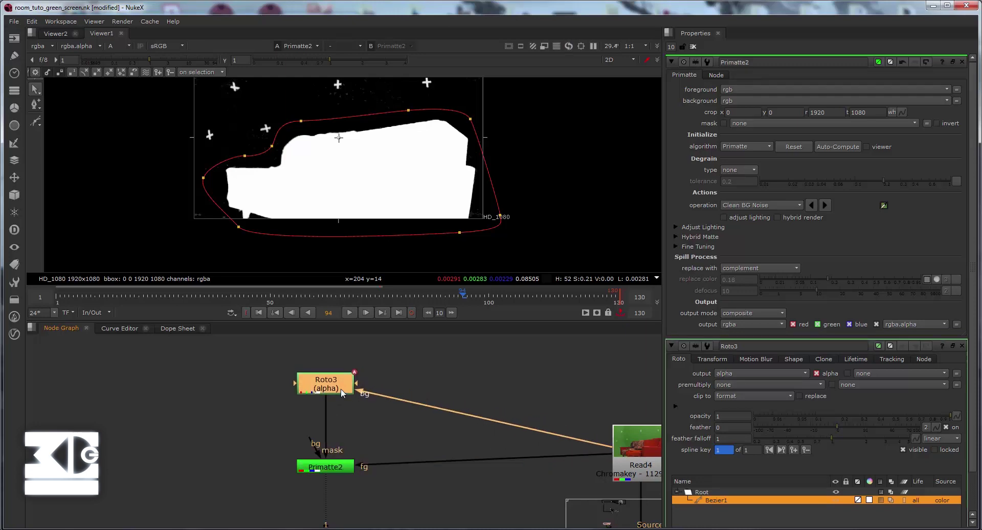
pyautogui.scroll(-3, 299, 372)
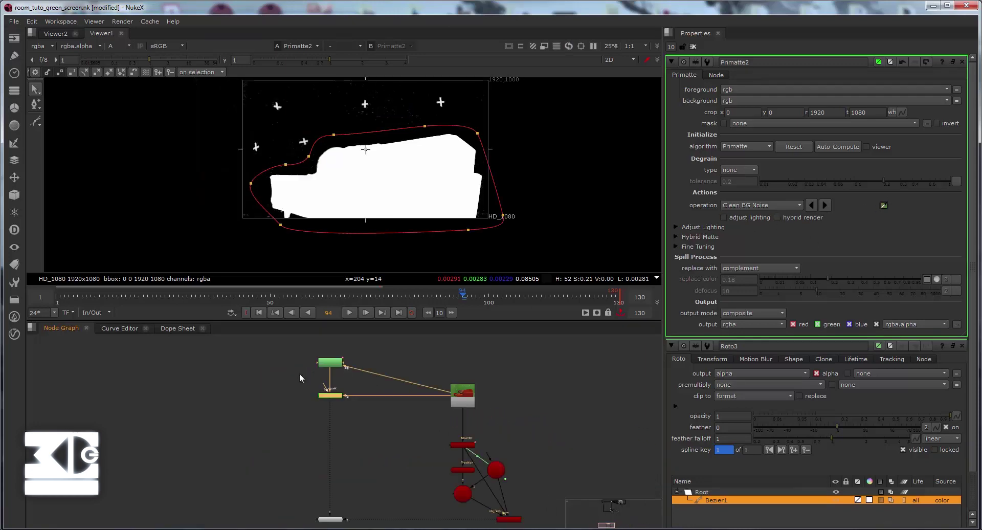
pyautogui.scroll(2, 315, 379)
pyautogui.moveTo(334, 383); pyautogui.dragTo(333, 381)
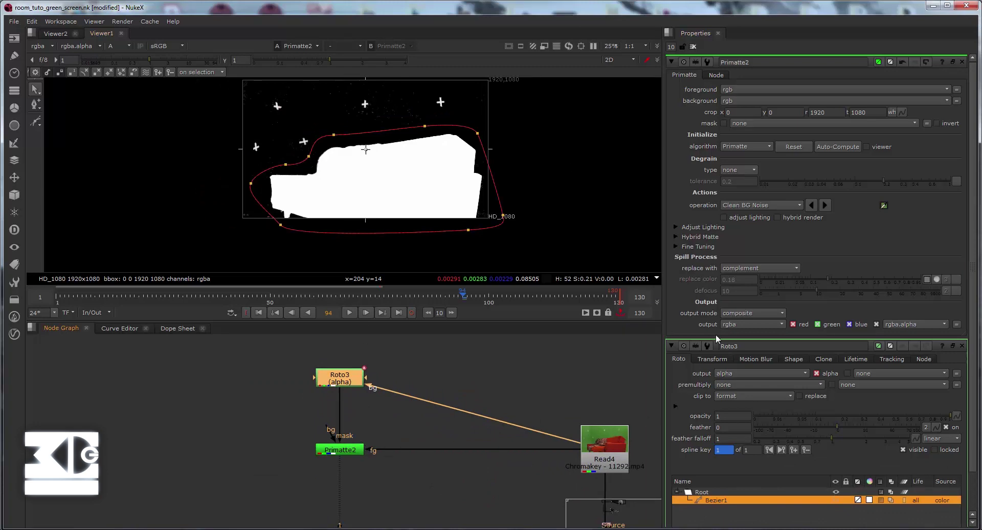
pyautogui.click(751, 124)
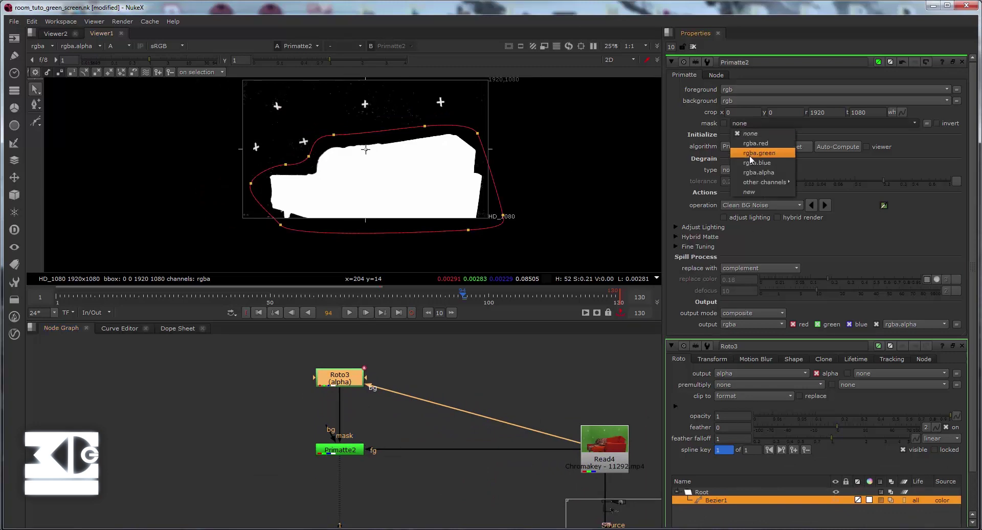
pyautogui.click(750, 172)
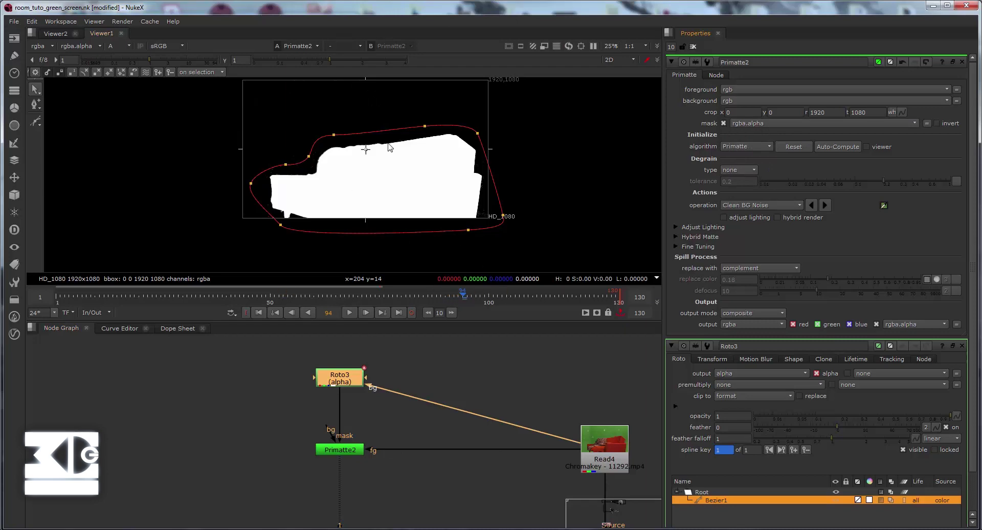
# Switch the viewer to colour and check the masked sofa at frames 100 and 50.
pyautogui.press('a')
pyautogui.scroll(1, 365, 158)
pyautogui.scroll(1, 333, 159)
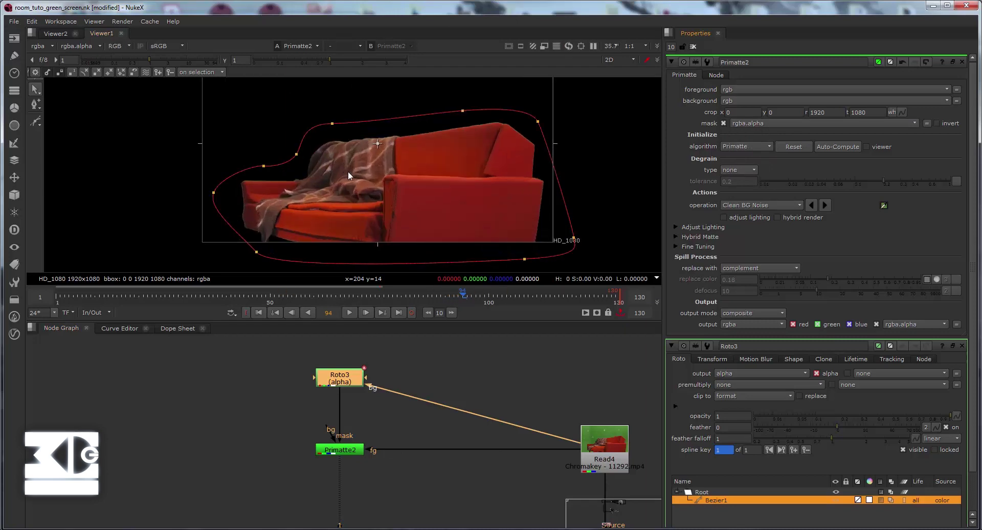
pyautogui.click(489, 298)
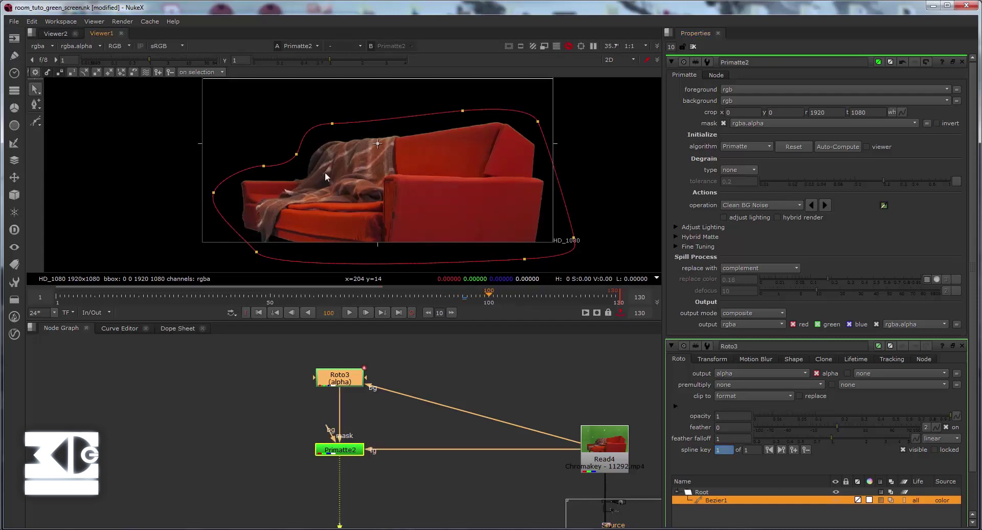
pyautogui.scroll(-2, 325, 174)
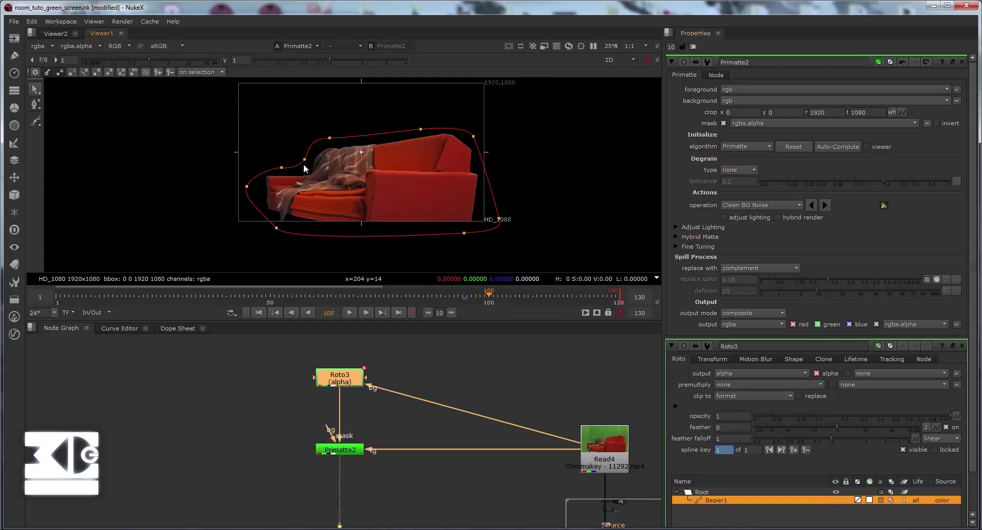
pyautogui.click(270, 296)
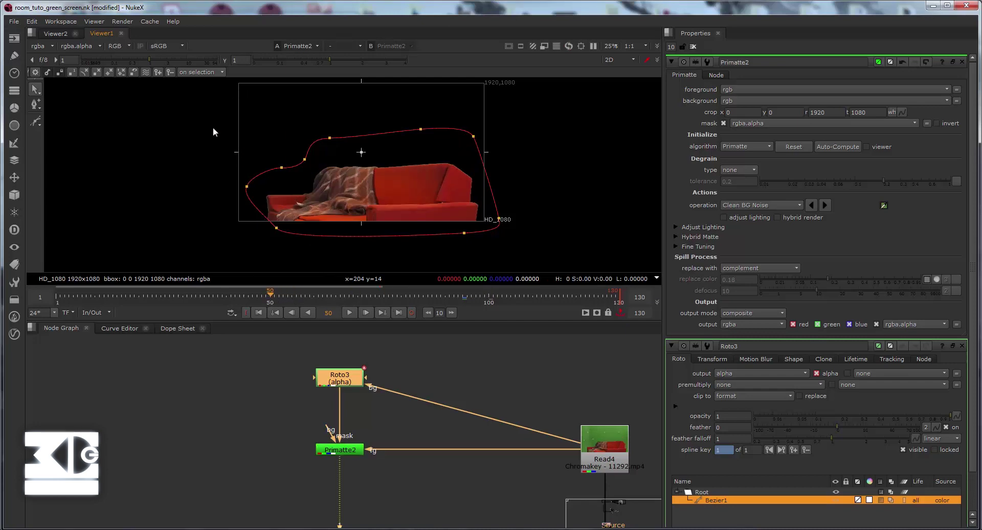
# Select all the Bezier points and shift the shape down to follow the sofa at frame 50.
pyautogui.moveTo(199, 122); pyautogui.dragTo(527, 279)
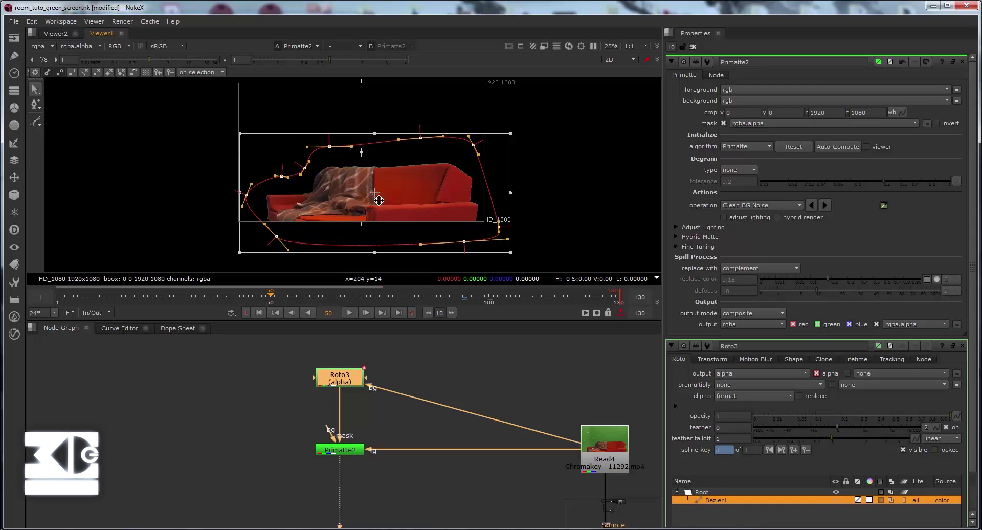
pyautogui.moveTo(379, 200); pyautogui.dragTo(376, 210)
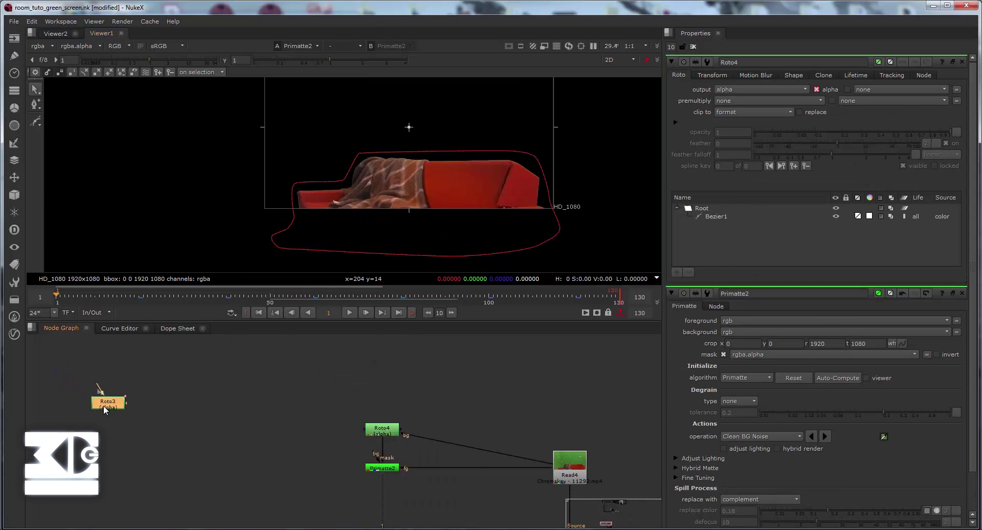
# Move the old Roto3 node aside, delete it, and select Roto4.
pyautogui.moveTo(418, 360); pyautogui.dragTo(107, 411)
pyautogui.press('Delete')
pyautogui.click(379, 433)
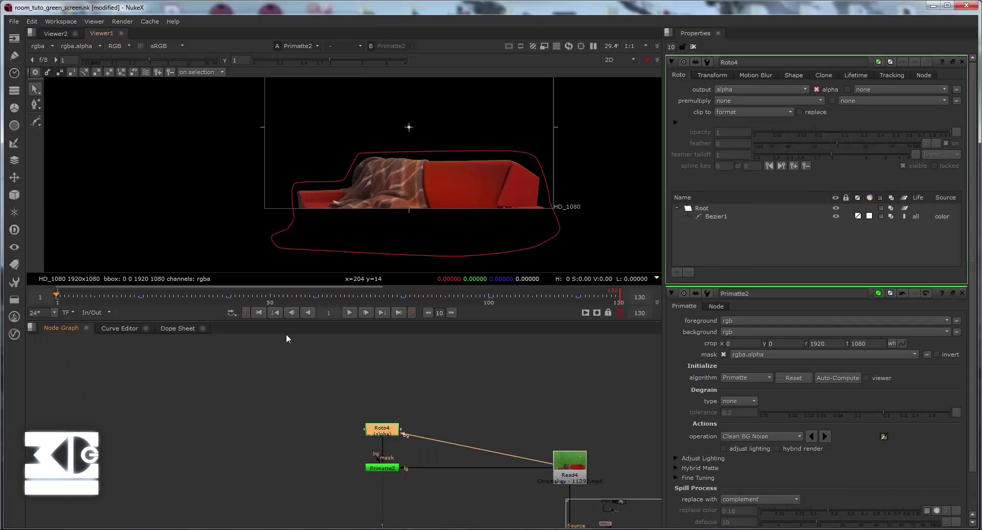
# Play the shot and check the Roto4 mask at frames 107 and 124, comparing colour and alpha.
pyautogui.click(349, 313)
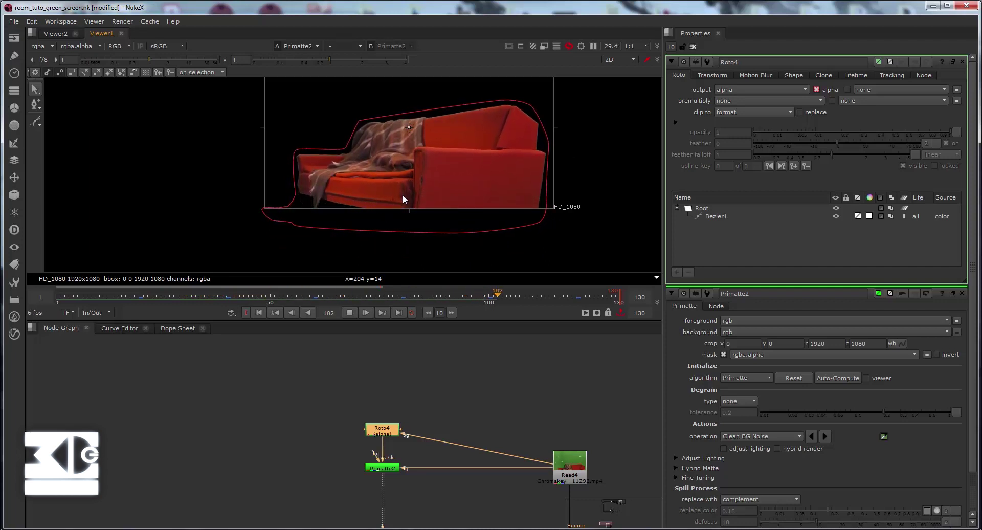
pyautogui.click(349, 313)
pyautogui.scroll(2, 297, 146)
pyautogui.scroll(-2, 353, 223)
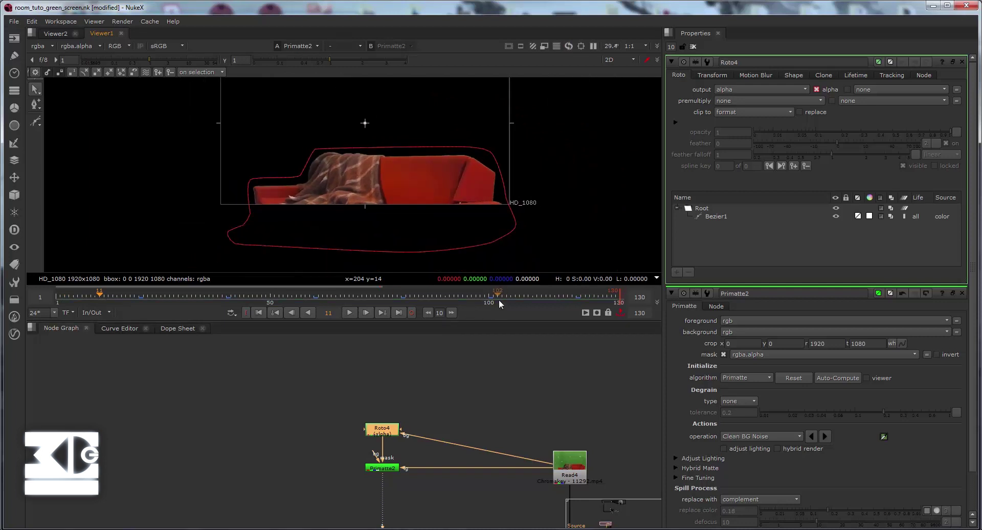
pyautogui.moveTo(498, 300); pyautogui.dragTo(557, 294)
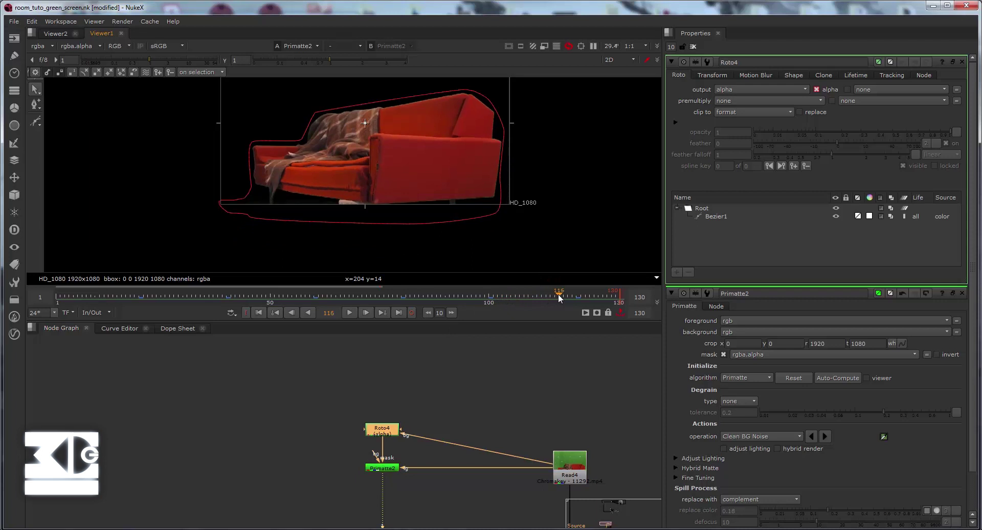
pyautogui.moveTo(558, 294); pyautogui.dragTo(594, 294)
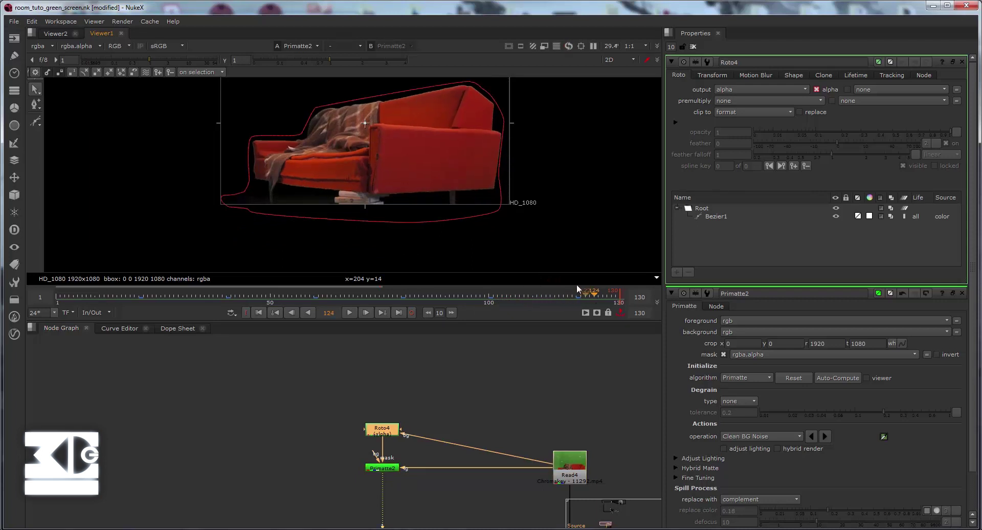
pyautogui.scroll(-2, 372, 238)
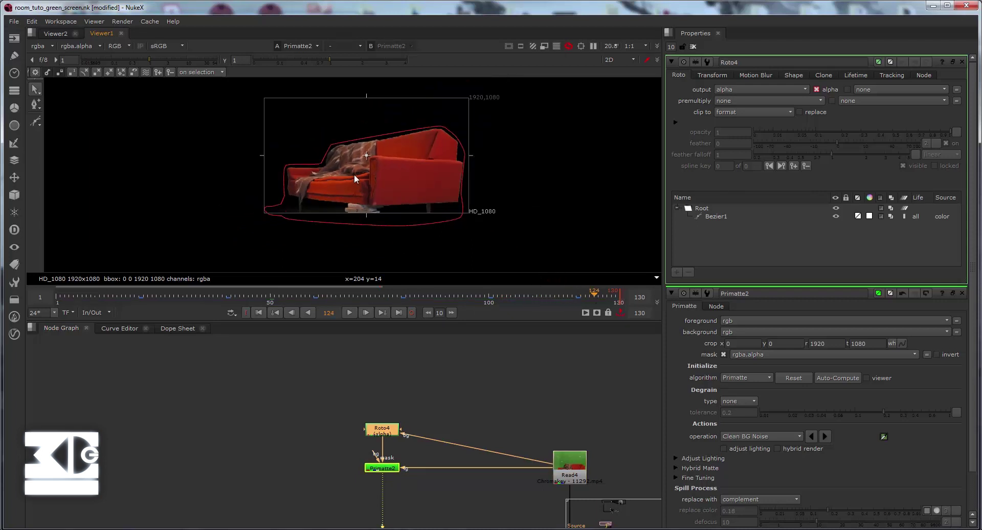
pyautogui.scroll(2, 386, 187)
pyautogui.press('a')
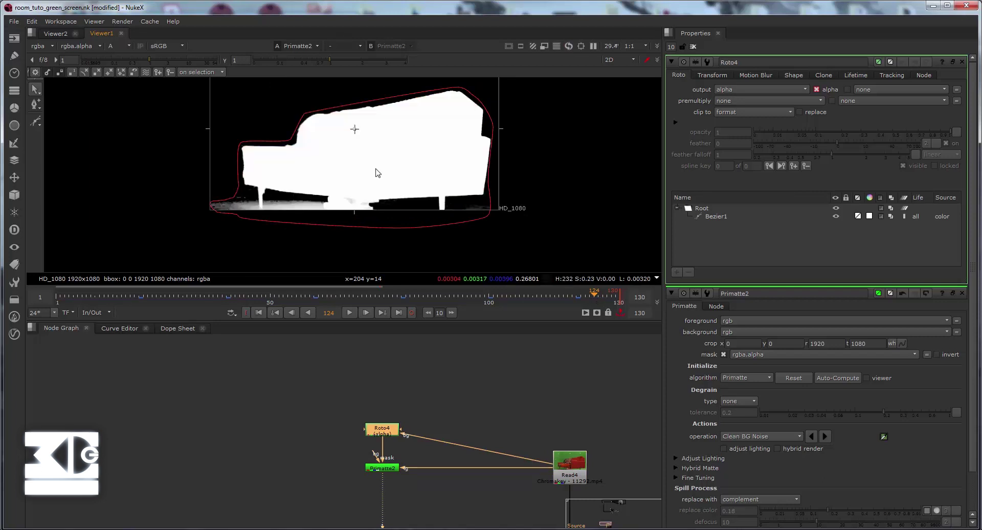
pyautogui.press('a')
pyautogui.press('a')
pyautogui.press('a')
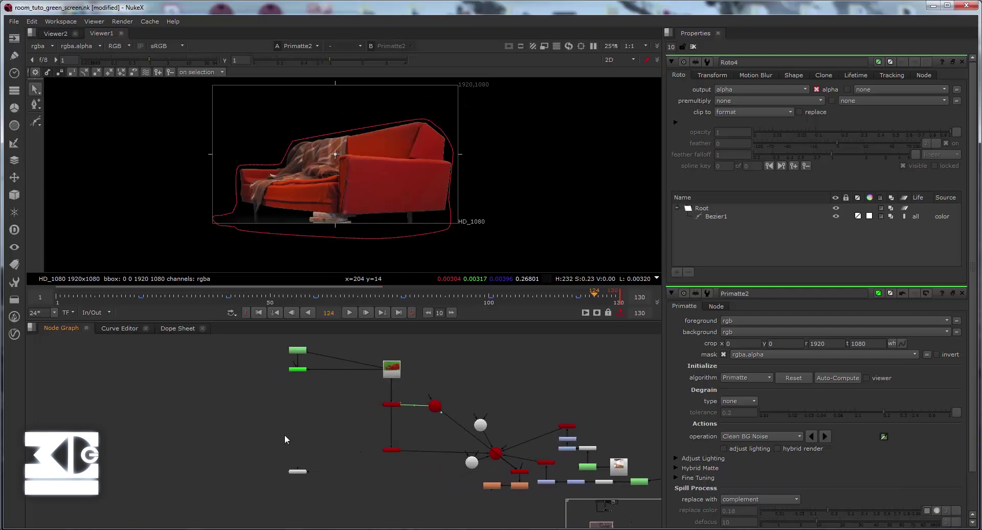
# Add Merge3, connect it into the room plate branch, and view the sofa-over-room result.
pyautogui.press('m')
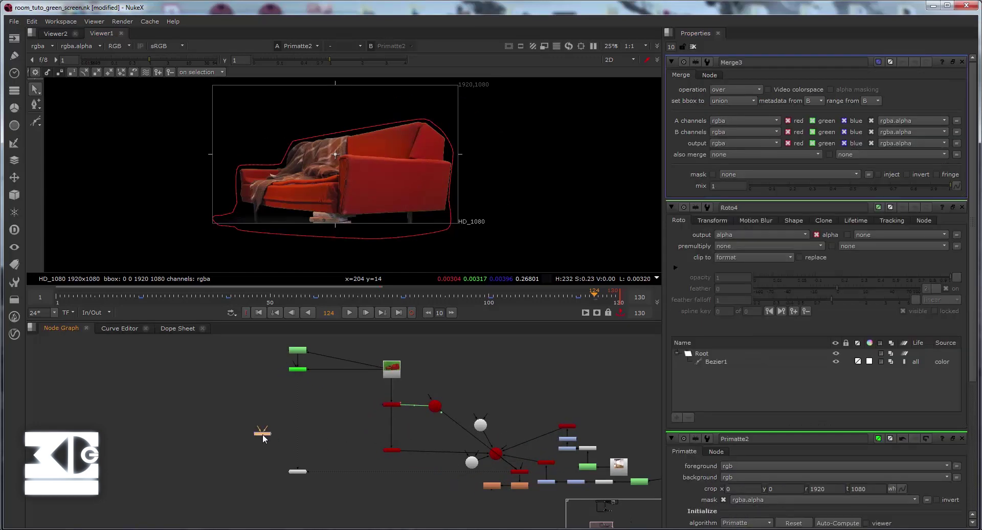
pyautogui.scroll(3, 270, 433)
pyautogui.scroll(-2, 276, 434)
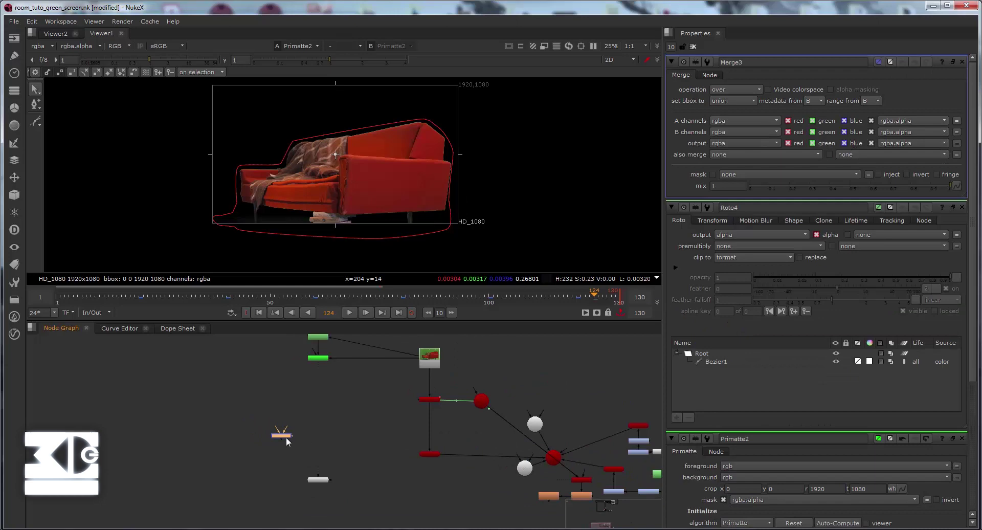
pyautogui.moveTo(288, 441)
pyautogui.mouseDown()
pyautogui.moveTo(372, 477)
pyautogui.moveTo(315, 361)
pyautogui.mouseUp()
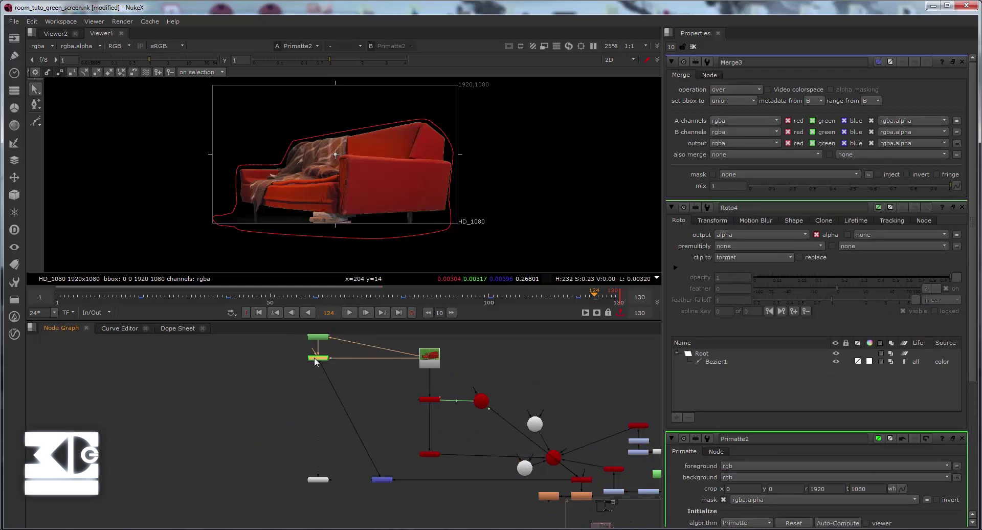
pyautogui.press('1')
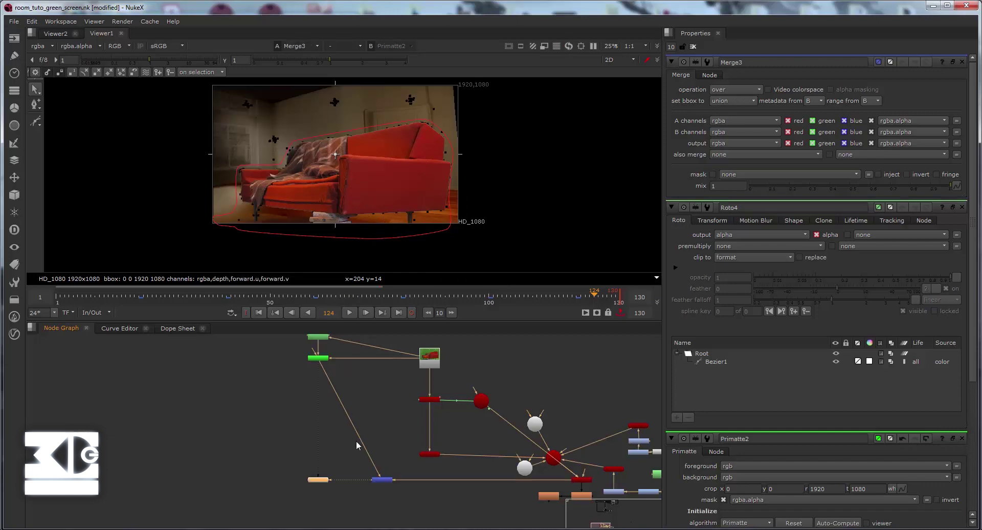
# Disable the Source node and pan around the composite to inspect the sofa and books.
pyautogui.scroll(2, 343, 429)
pyautogui.click(372, 411)
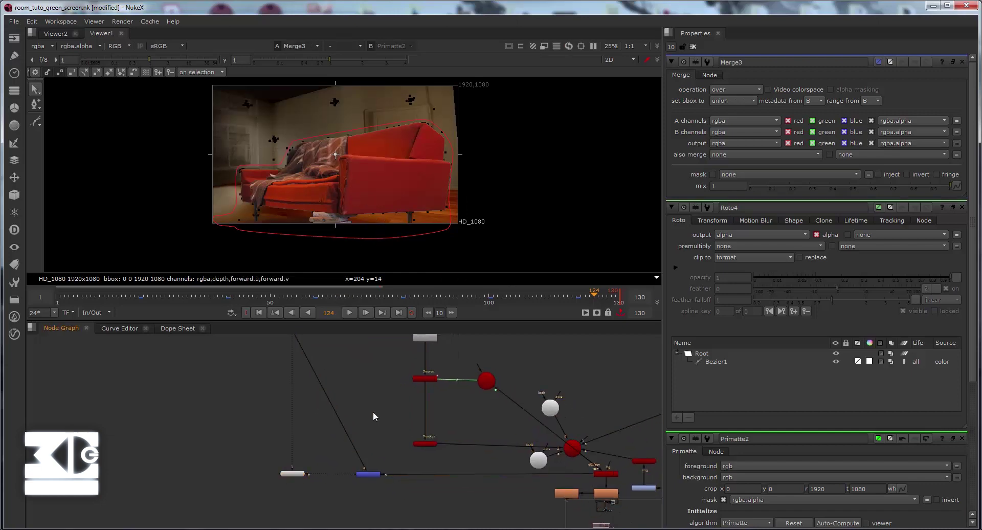
pyautogui.press('d')
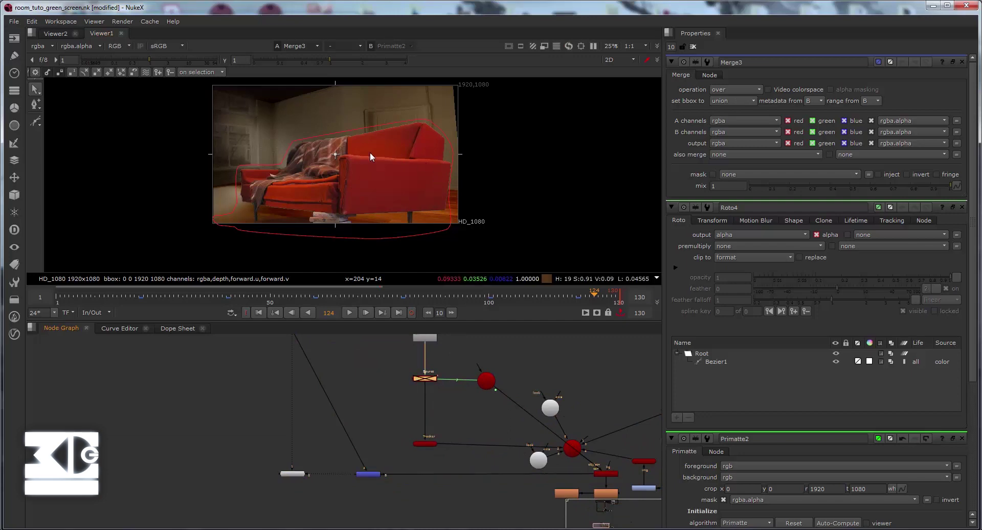
pyautogui.scroll(2, 369, 152)
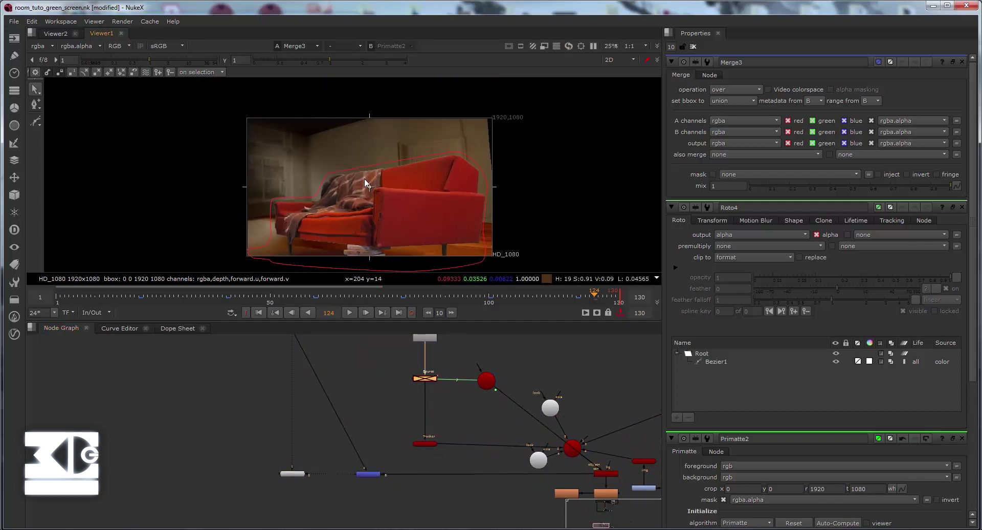
pyautogui.scroll(1, 373, 182)
pyautogui.scroll(1, 469, 171)
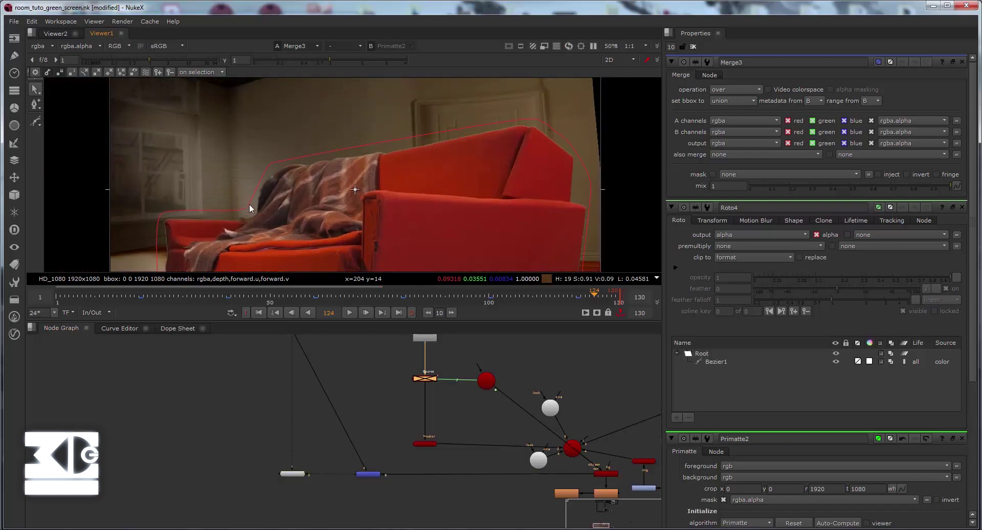
pyautogui.scroll(-1, 249, 203)
pyautogui.moveTo(244, 215); pyautogui.dragTo(316, 159)
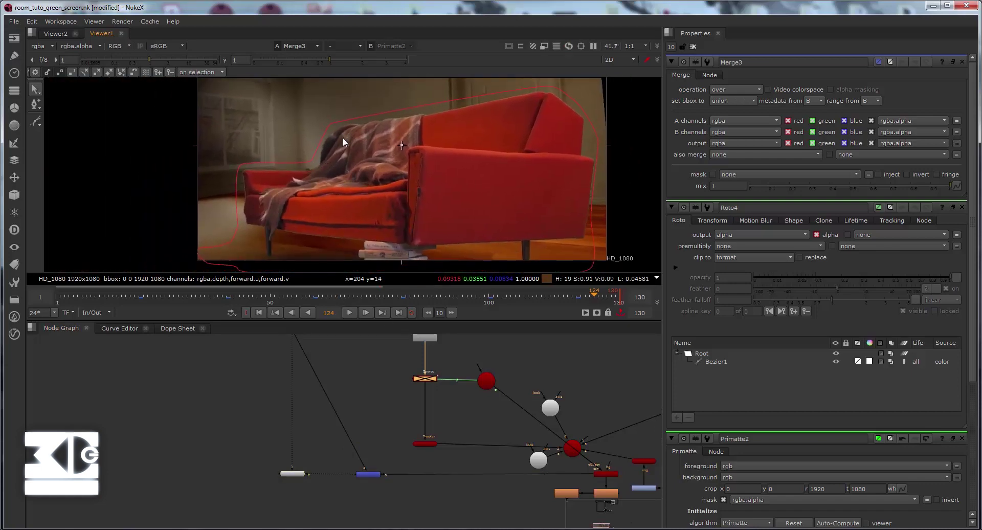
pyautogui.scroll(3, 328, 375)
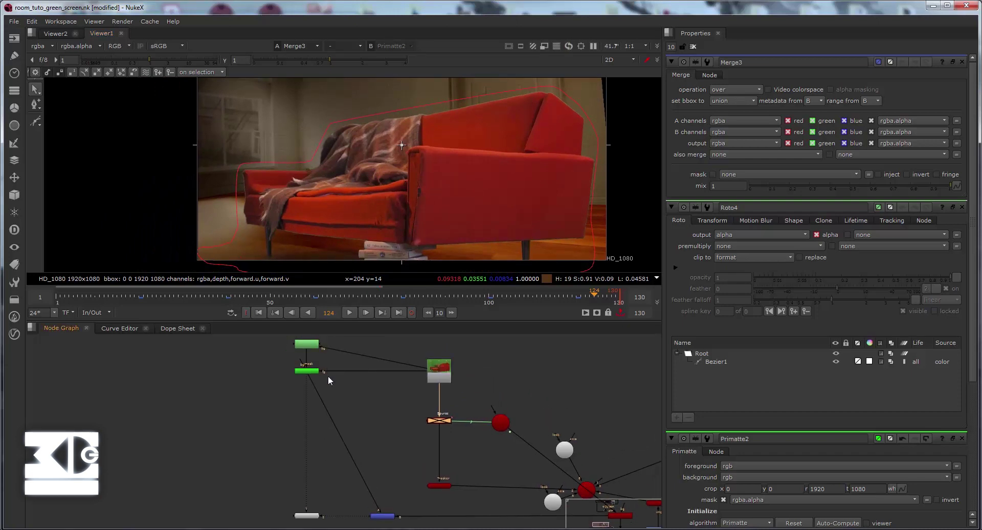
pyautogui.scroll(1, 429, 157)
pyautogui.moveTo(440, 158); pyautogui.dragTo(467, 108)
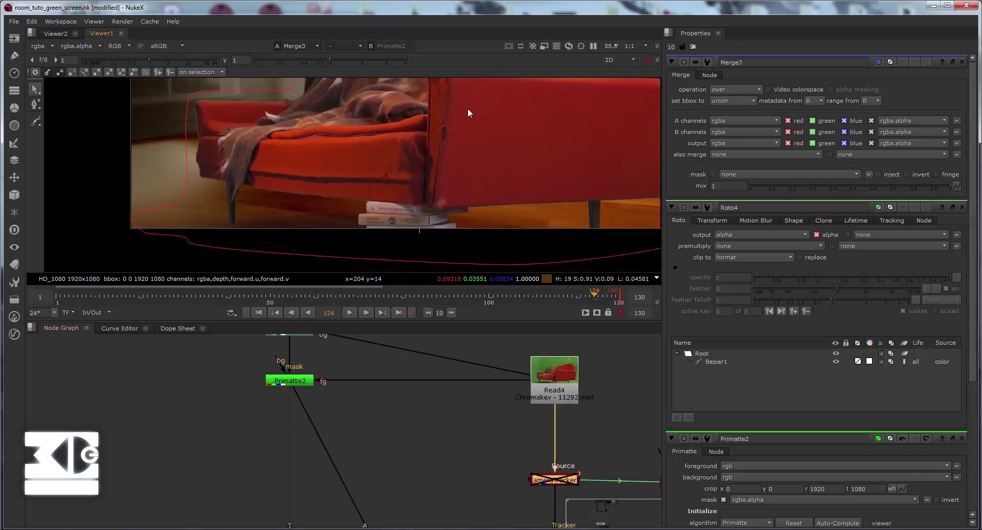
pyautogui.scroll(2, 268, 200)
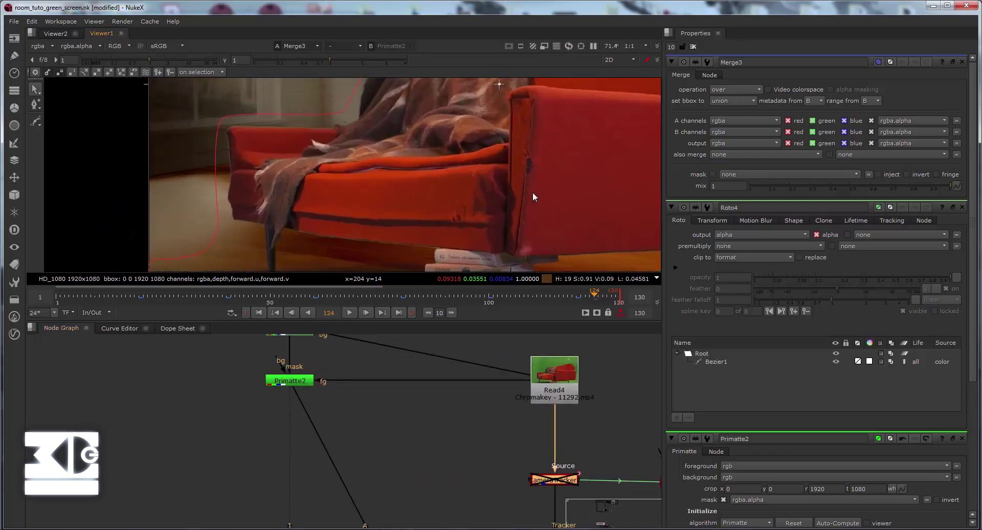
pyautogui.scroll(-1, 476, 155)
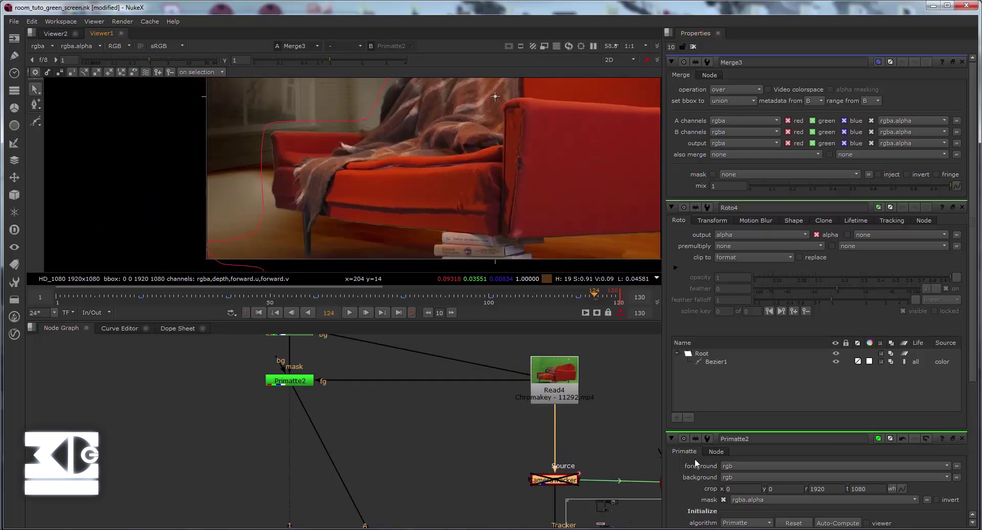
pyautogui.scroll(-1, 699, 367)
pyautogui.scroll(-1, 704, 321)
pyautogui.scroll(-1, 705, 321)
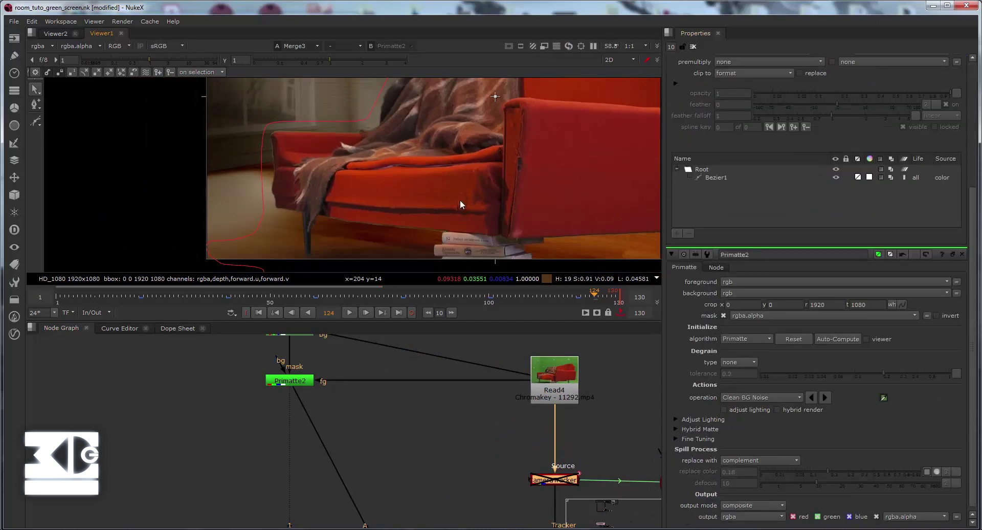
# View Primatte2's output as its alpha matte.
pyautogui.press('a')
pyautogui.press('1')
pyautogui.press('a')
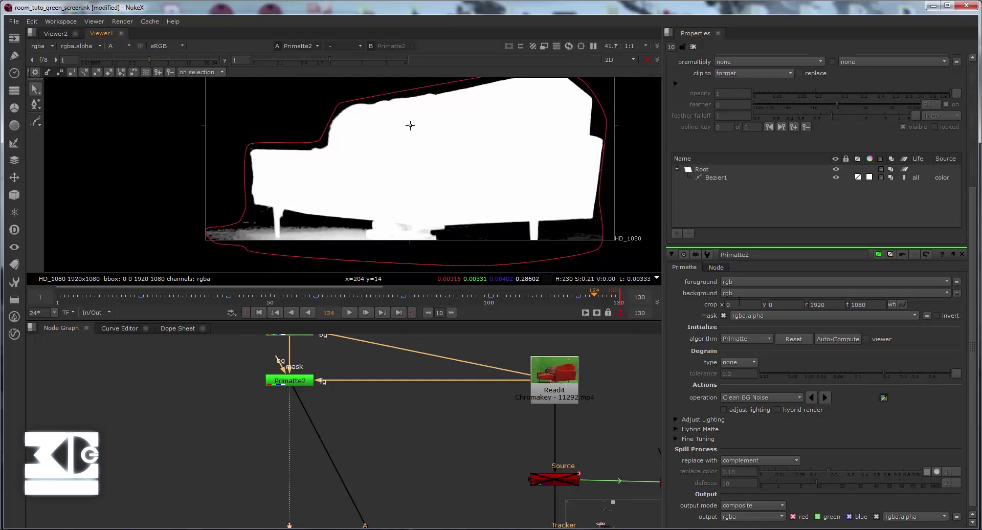
# Sample the Primatte2 matte with the Clean FG Noise, Matte(-) and Matte(+) operations.
pyautogui.click(761, 205)
pyautogui.click(746, 214)
pyautogui.scroll(3, 398, 170)
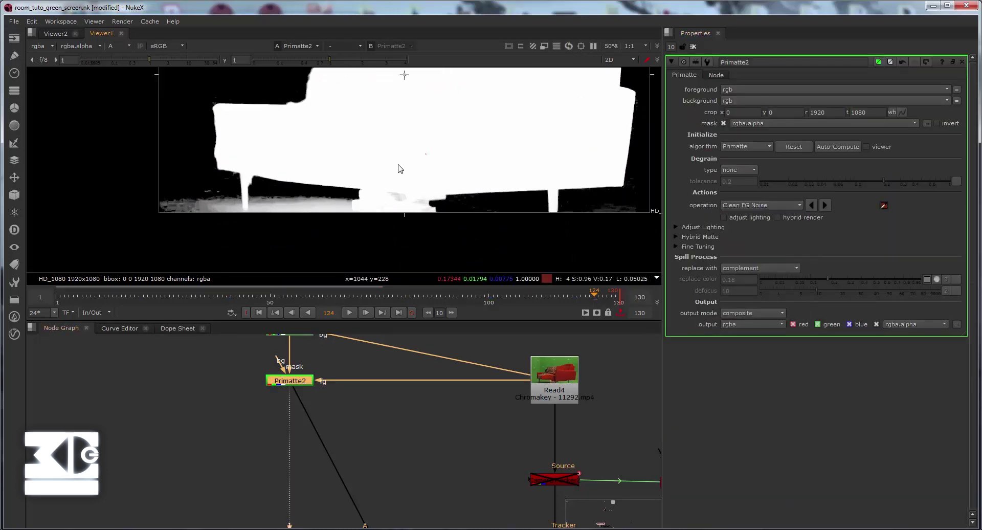
pyautogui.press('a')
pyautogui.click(760, 205)
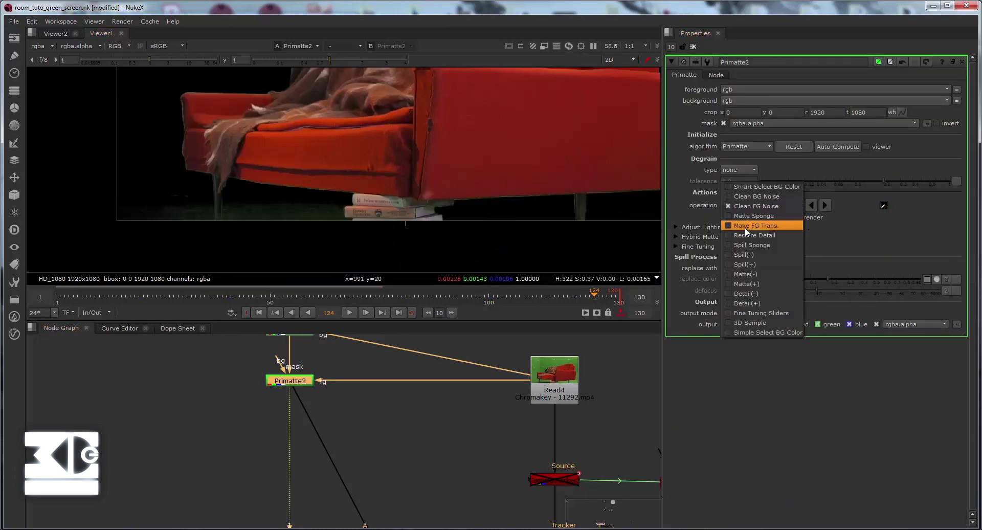
pyautogui.click(746, 264)
pyautogui.press('a')
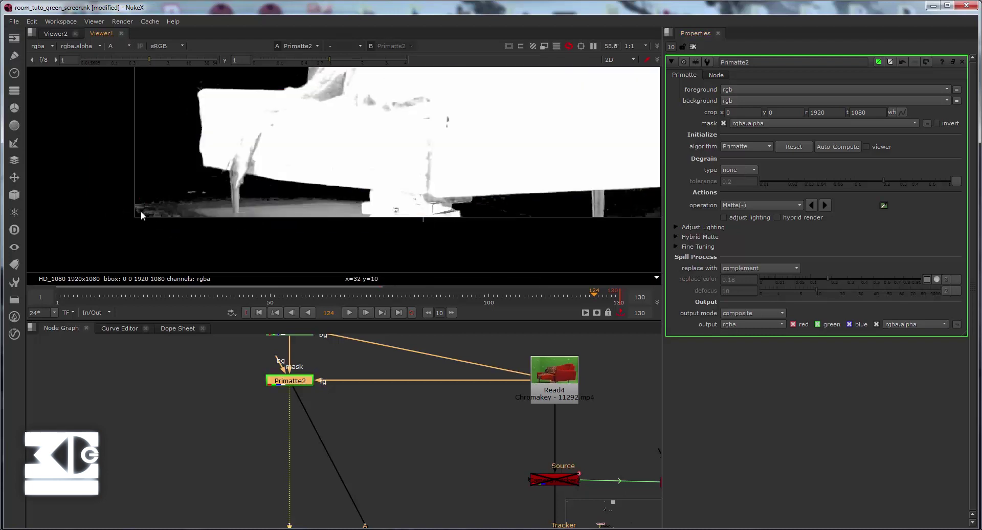
pyautogui.click(760, 204)
pyautogui.click(745, 206)
# Switch back to Clean BG Noise and keep complement as the spill replacement.
pyautogui.click(761, 205)
pyautogui.click(756, 119)
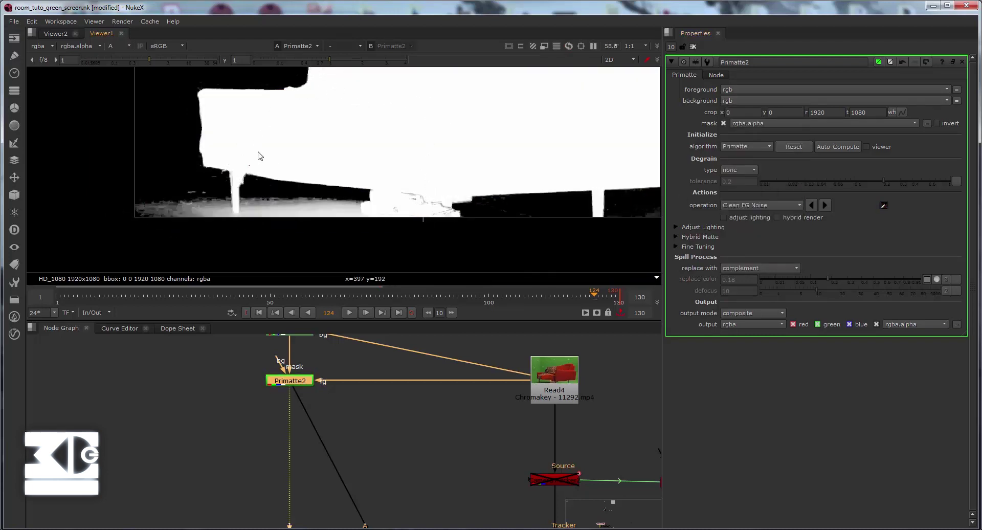
pyautogui.scroll(2, 475, 209)
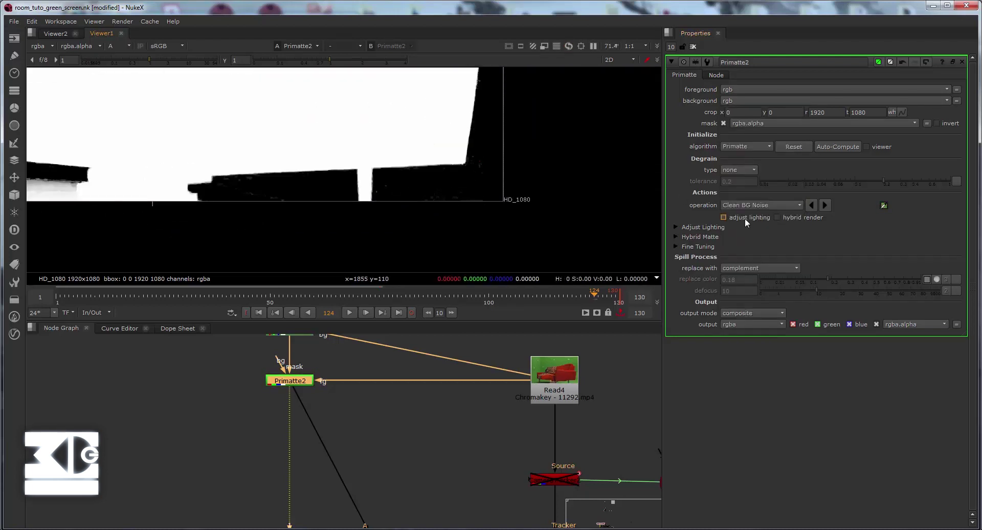
pyautogui.scroll(-2, 481, 205)
pyautogui.press('a')
pyautogui.click(749, 268)
pyautogui.press('a')
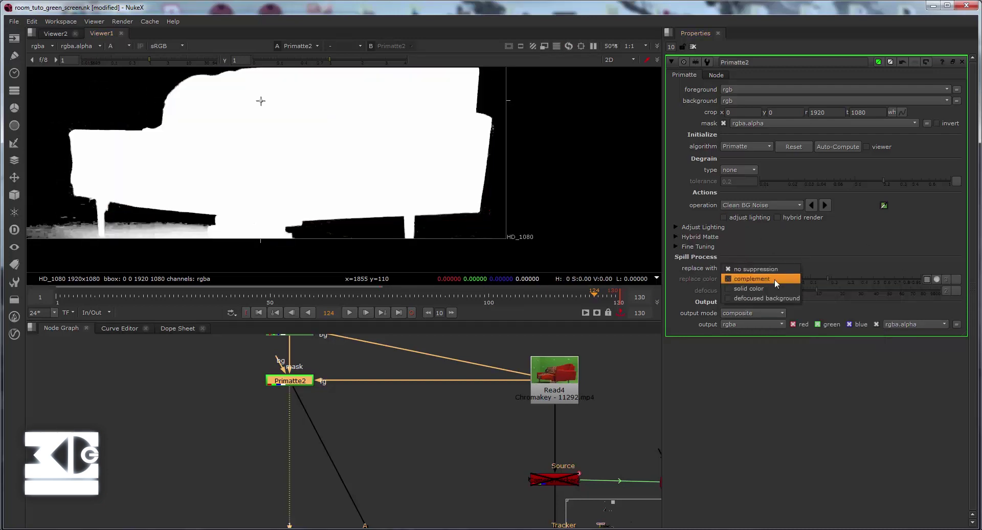
pyautogui.click(749, 268)
pyautogui.press('a')
# Firm up grey matte areas with Matte(+), return to Clean BG Noise, and view Merge3 in colour.
pyautogui.click(761, 205)
pyautogui.click(746, 278)
pyautogui.press('a')
pyautogui.scroll(2, 333, 178)
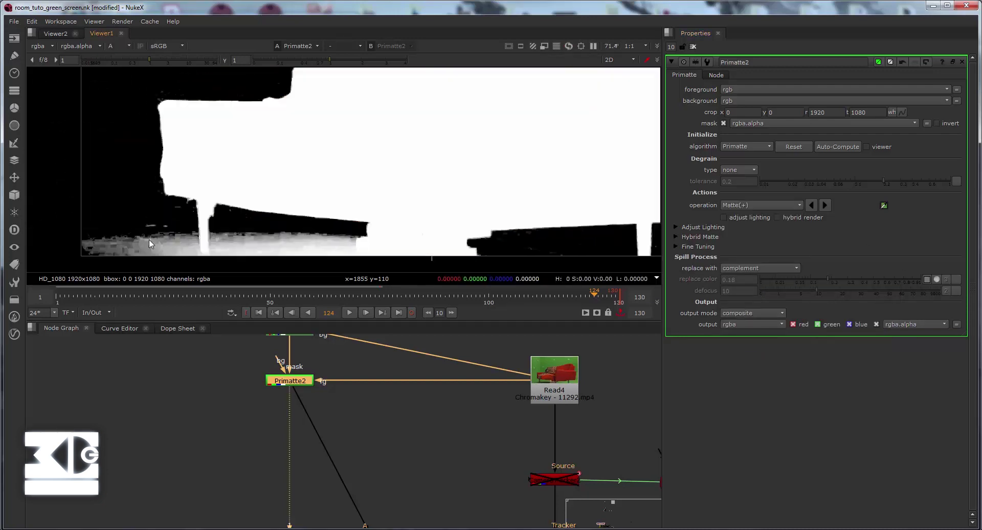
pyautogui.click(761, 204)
pyautogui.click(755, 118)
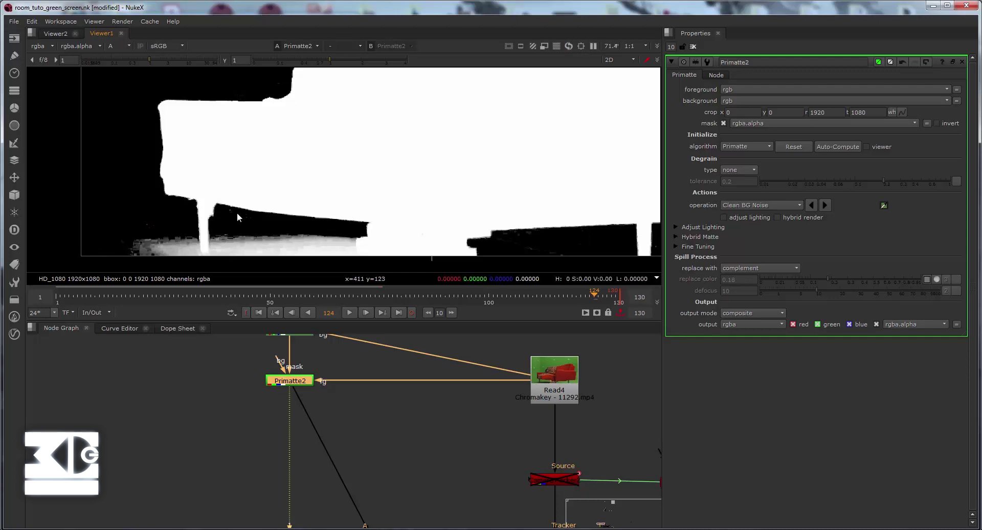
pyautogui.press('2')
pyautogui.press('a')
pyautogui.scroll(-2, 225, 367)
pyautogui.scroll(-2, 376, 202)
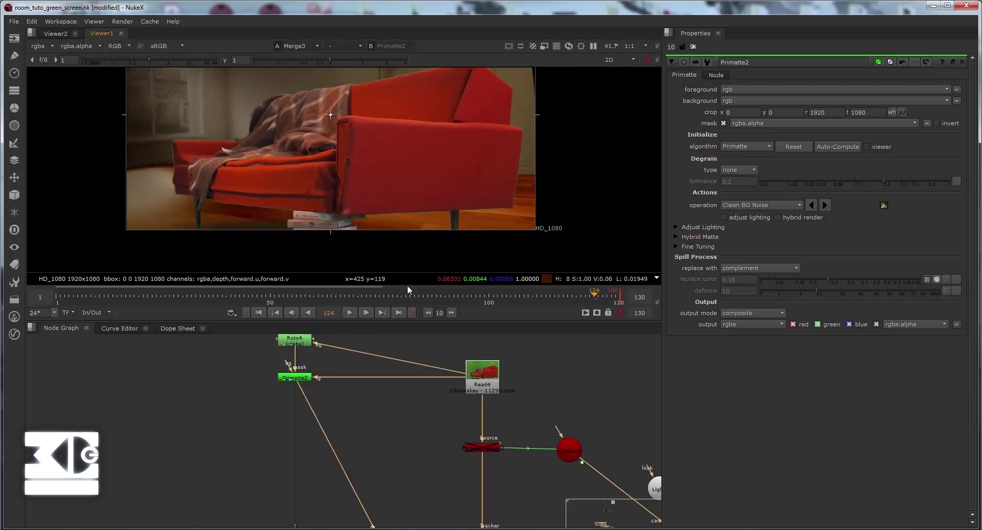
# Insert EdgeBlur4 right after Primatte2 and set its size to 6.
pyautogui.click(189, 427)
pyautogui.press('Tab')
pyautogui.write('ed')
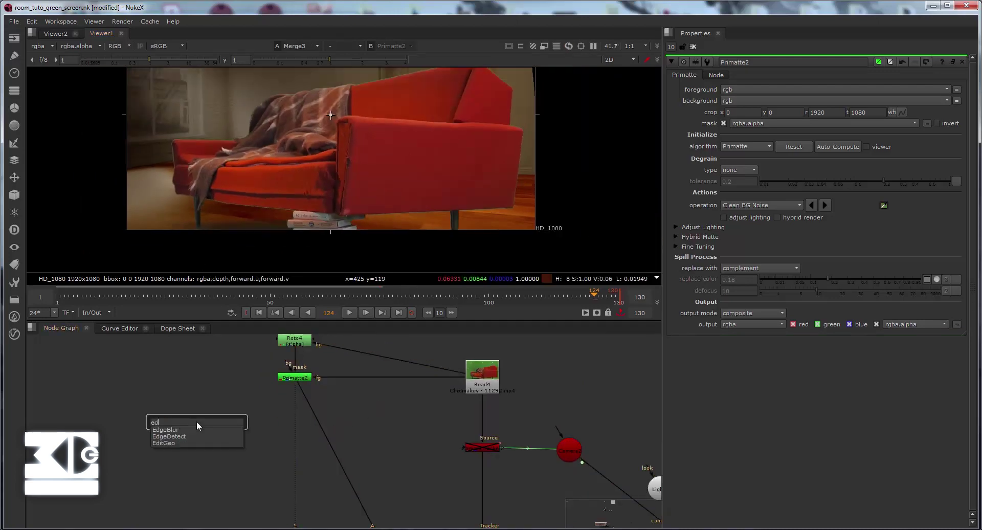
pyautogui.press('Return')
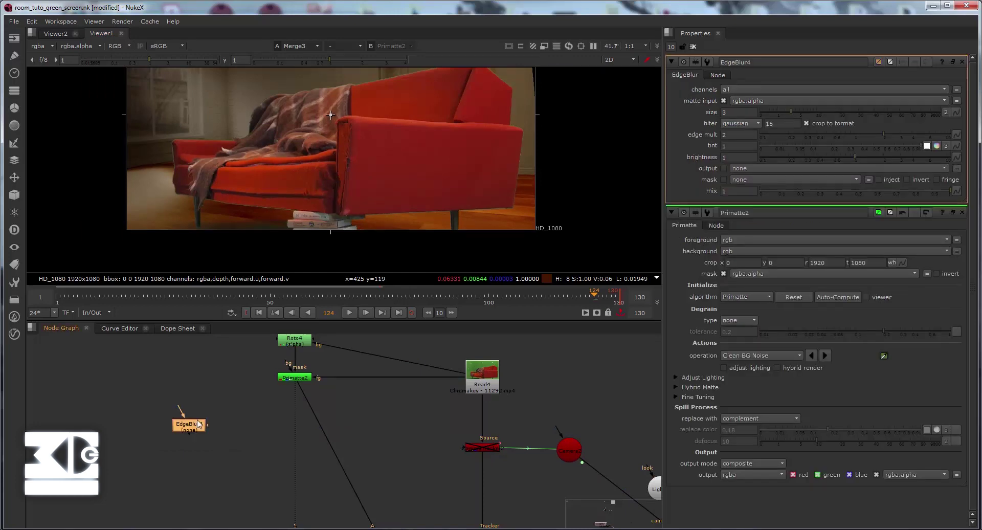
pyautogui.moveTo(192, 428); pyautogui.dragTo(314, 417)
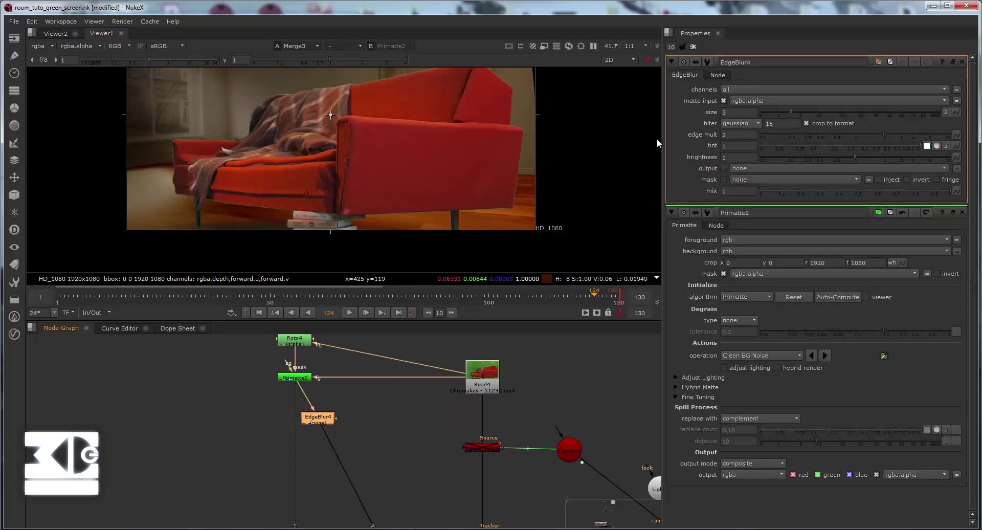
pyautogui.scroll(3, 425, 140)
pyautogui.scroll(2, 479, 144)
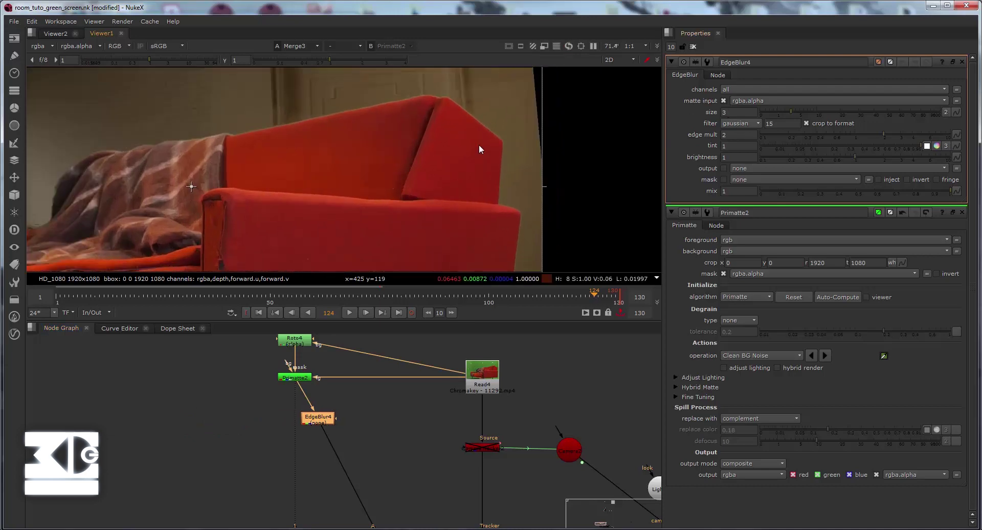
pyautogui.doubleClick(736, 112)
pyautogui.write('5')
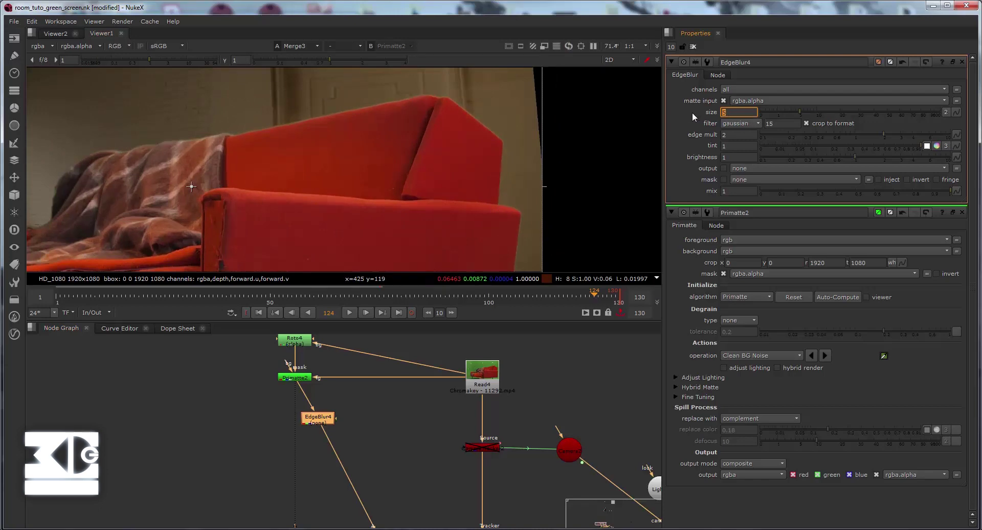
pyautogui.write('63')
# Inspect the edge-blurred sofa in the viewer at frames 72 and 124.
pyautogui.scroll(-3, 289, 137)
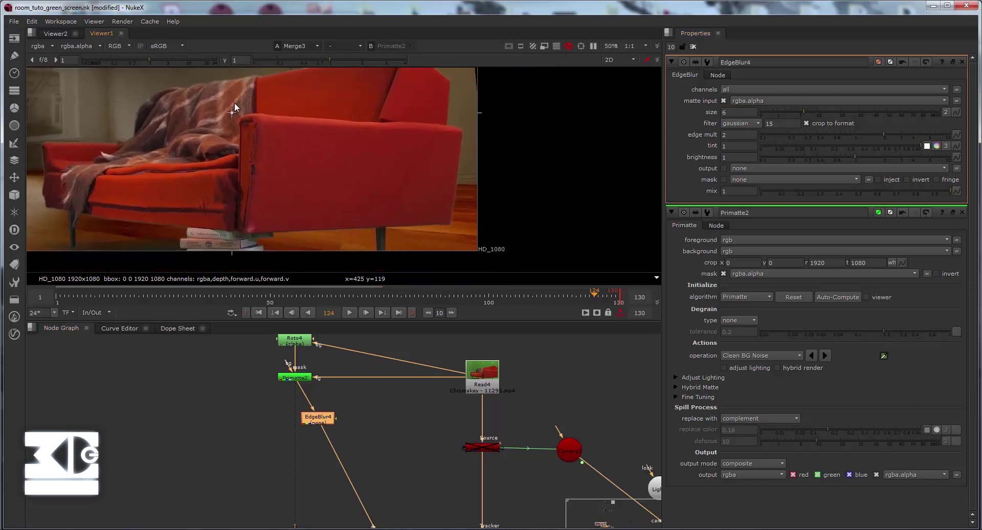
pyautogui.moveTo(221, 164); pyautogui.dragTo(389, 225)
pyautogui.scroll(2, 343, 136)
pyautogui.scroll(2, 352, 146)
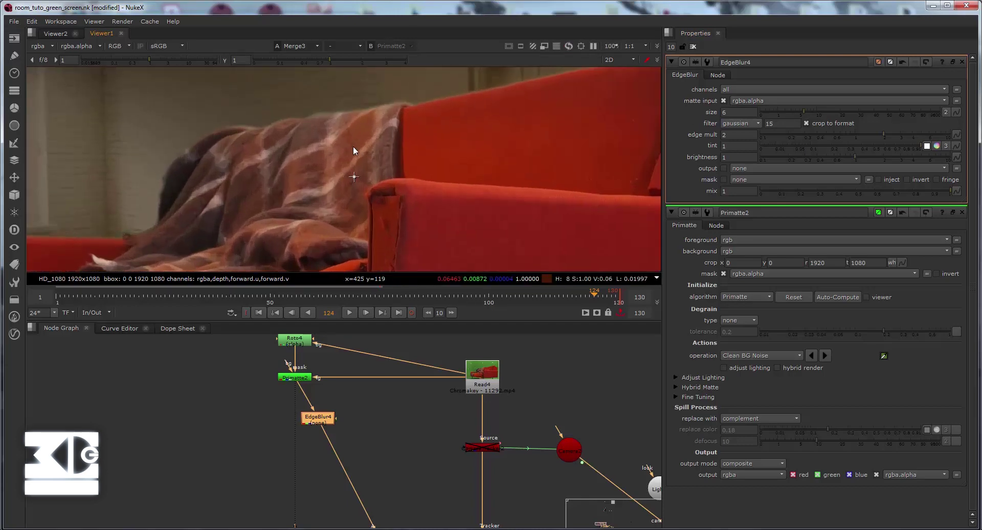
pyautogui.scroll(2, 373, 144)
pyautogui.scroll(-1, 367, 81)
pyautogui.scroll(-1, 358, 102)
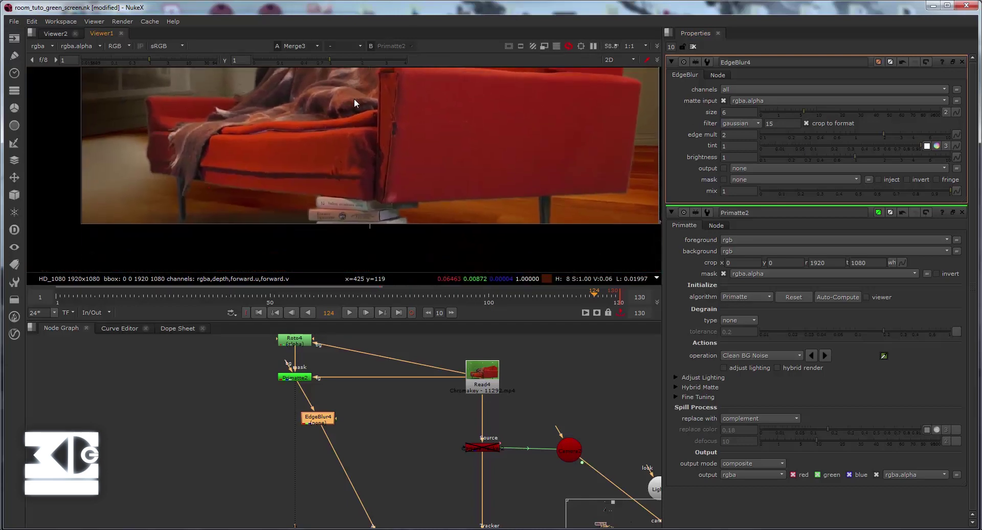
pyautogui.scroll(-1, 354, 98)
pyautogui.click(366, 296)
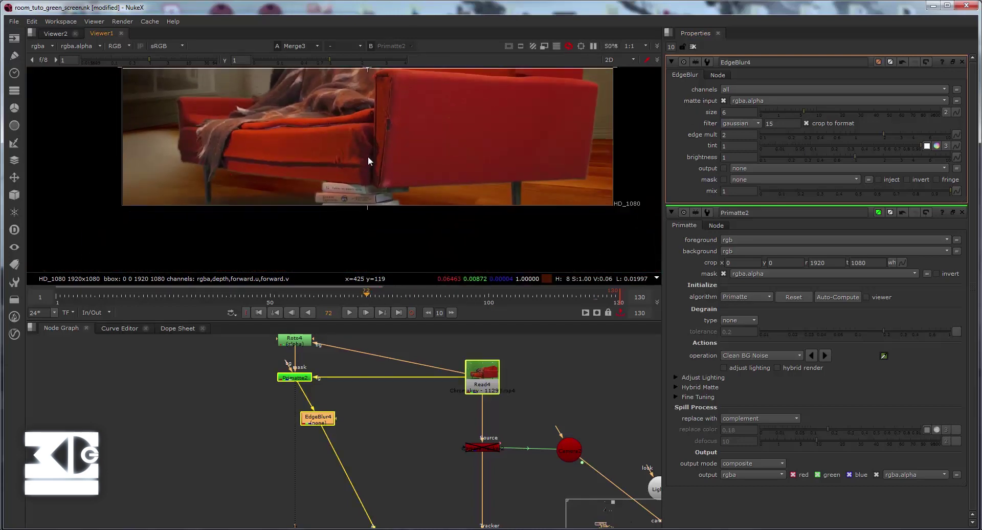
pyautogui.scroll(-1, 367, 155)
pyautogui.scroll(1, 468, 200)
pyautogui.scroll(1, 470, 196)
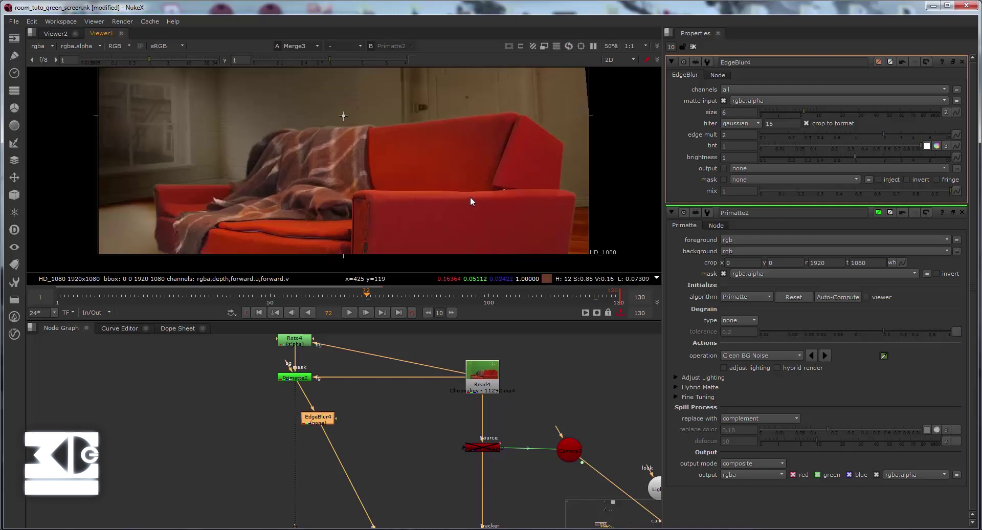
pyautogui.scroll(-2, 425, 205)
pyautogui.moveTo(432, 229); pyautogui.dragTo(409, 186)
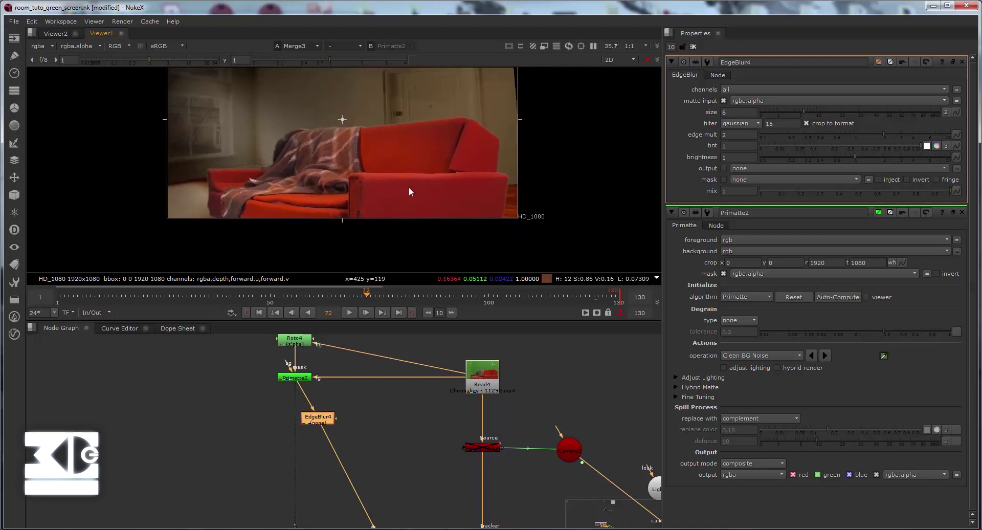
pyautogui.click(592, 295)
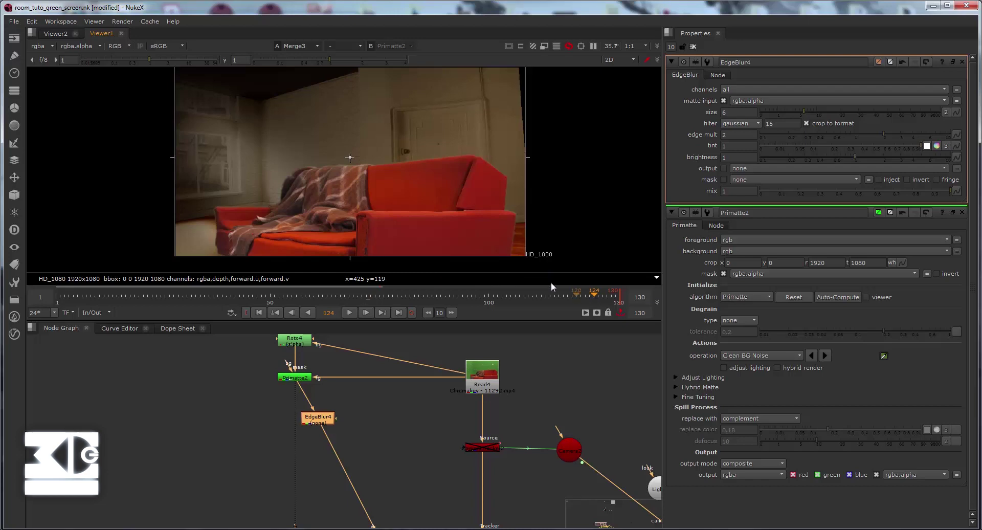
pyautogui.moveTo(378, 209); pyautogui.dragTo(367, 120)
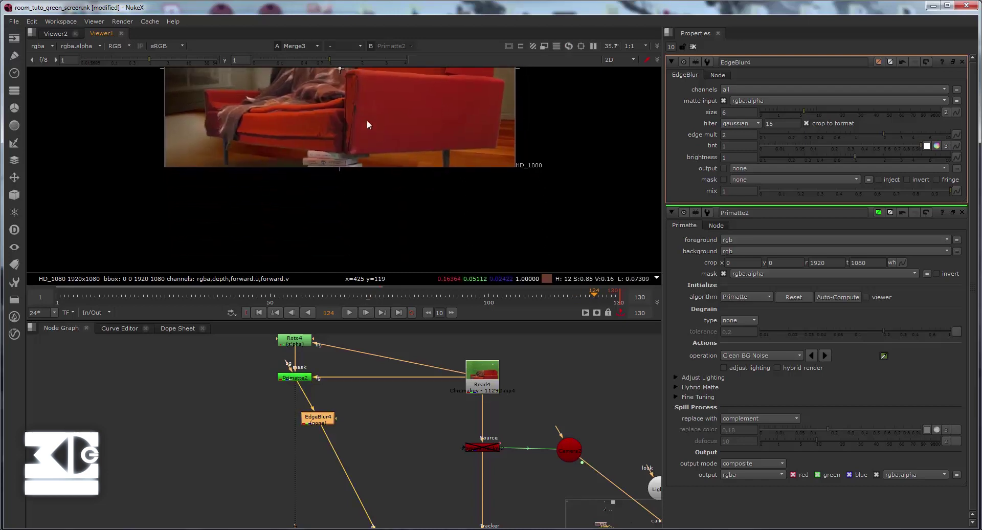
pyautogui.scroll(1, 268, 136)
pyautogui.scroll(1, 273, 143)
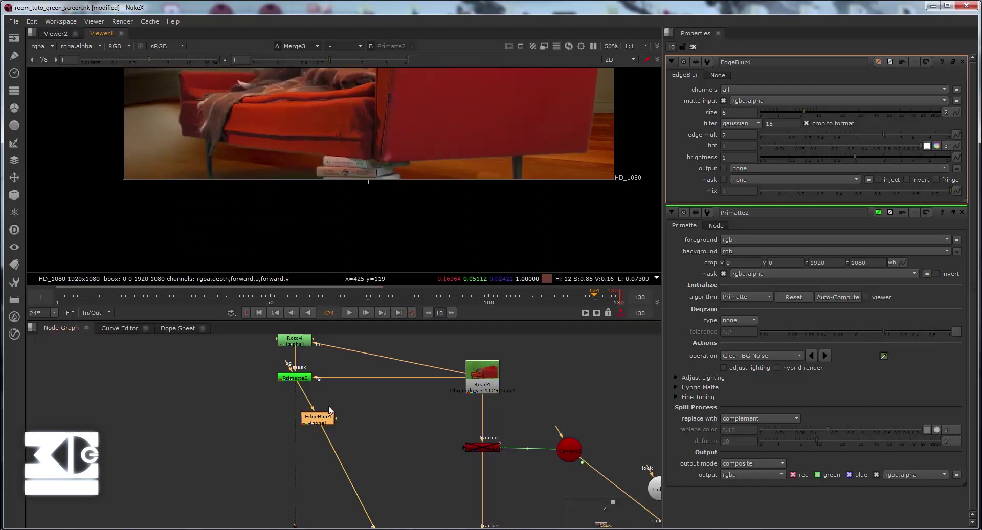
# Shift EdgeBlur4 to the right and zoom out to see the whole node tree.
pyautogui.moveTo(320, 425); pyautogui.dragTo(382, 419)
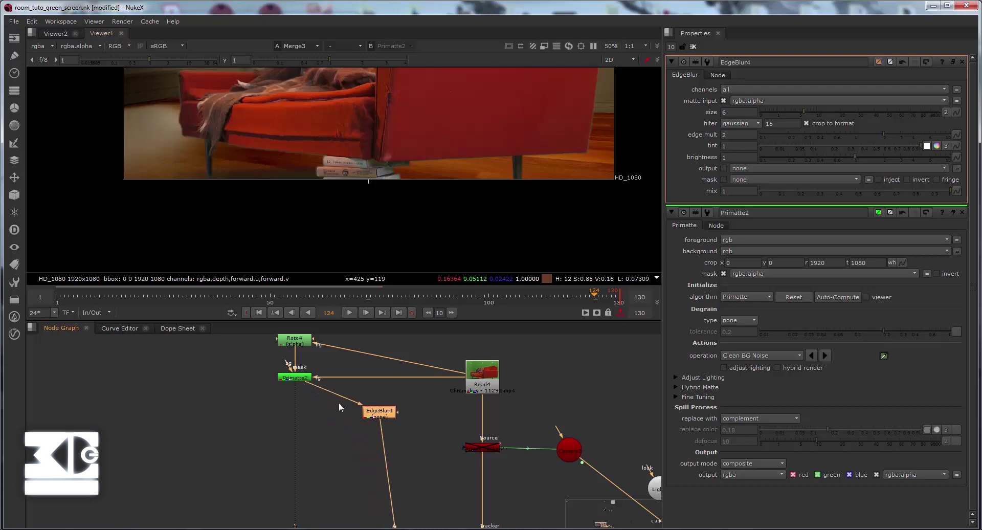
pyautogui.moveTo(391, 213); pyautogui.dragTo(391, 231)
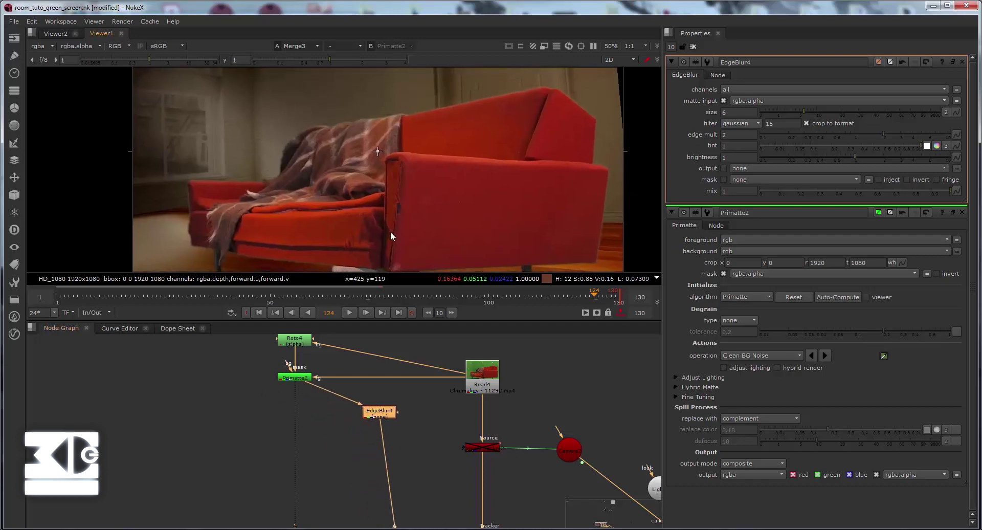
pyautogui.scroll(-1, 390, 232)
pyautogui.scroll(-1, 357, 207)
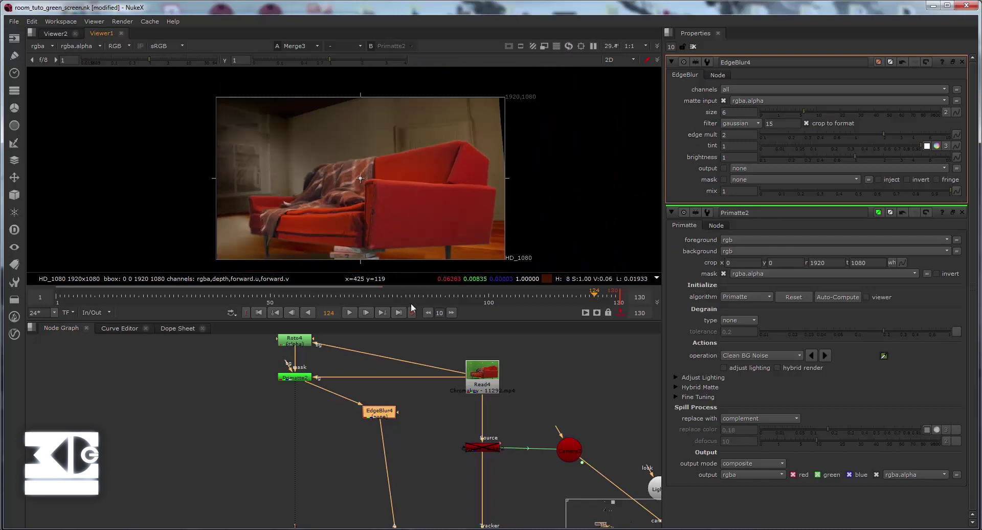
pyautogui.scroll(-1, 457, 447)
pyautogui.scroll(-1, 353, 440)
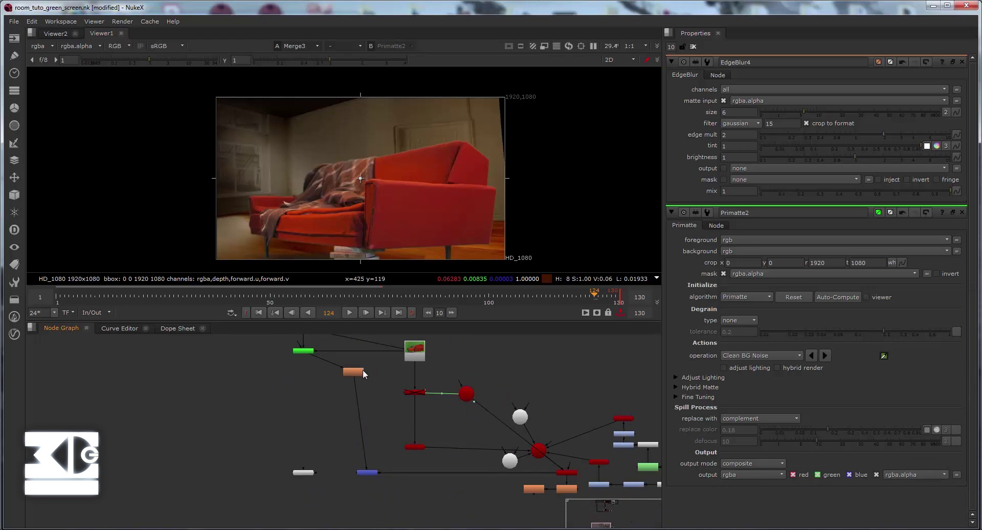
# Feed the blue node from EdgeBlur4's output and reposition both nodes in the graph.
pyautogui.moveTo(363, 372); pyautogui.dragTo(376, 373)
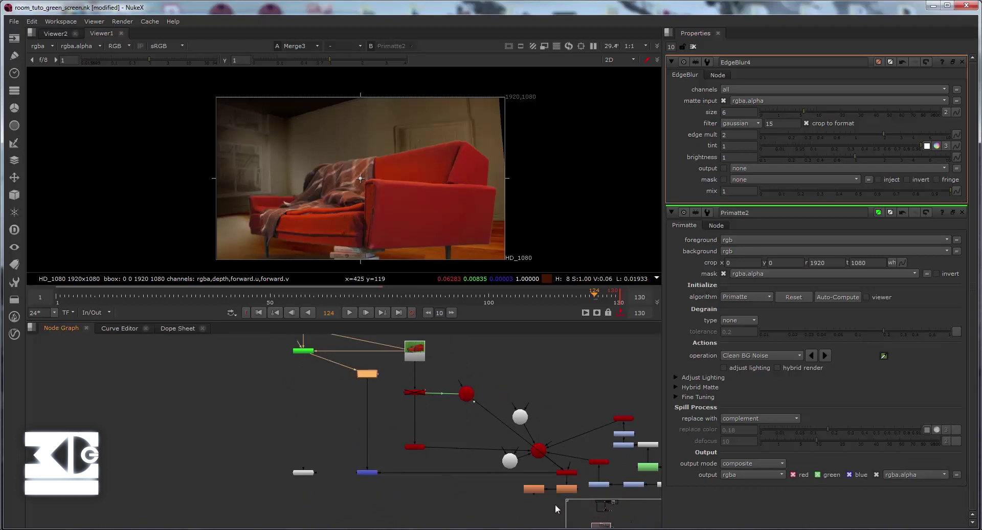
pyautogui.moveTo(556, 474); pyautogui.dragTo(530, 490)
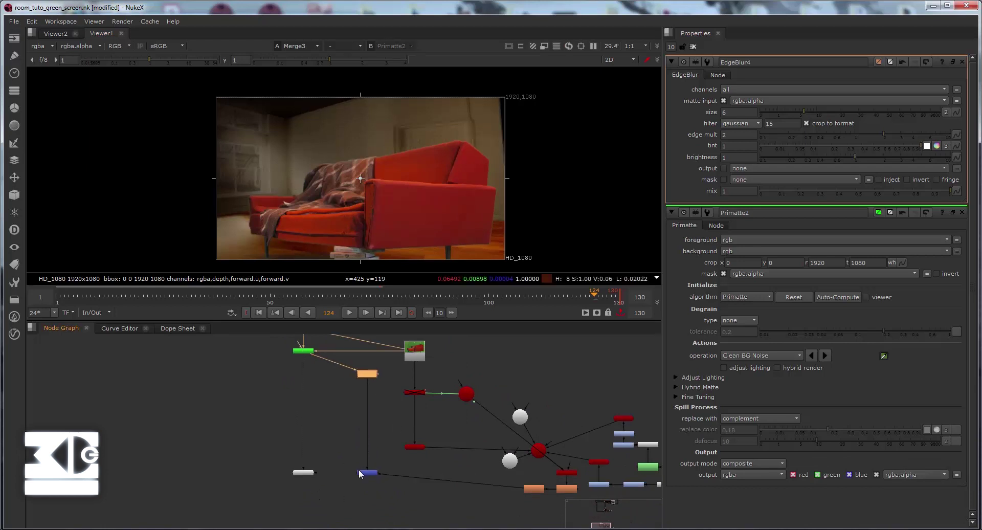
pyautogui.moveTo(359, 472)
pyautogui.mouseDown()
pyautogui.moveTo(369, 490)
pyautogui.moveTo(244, 458)
pyautogui.mouseUp()
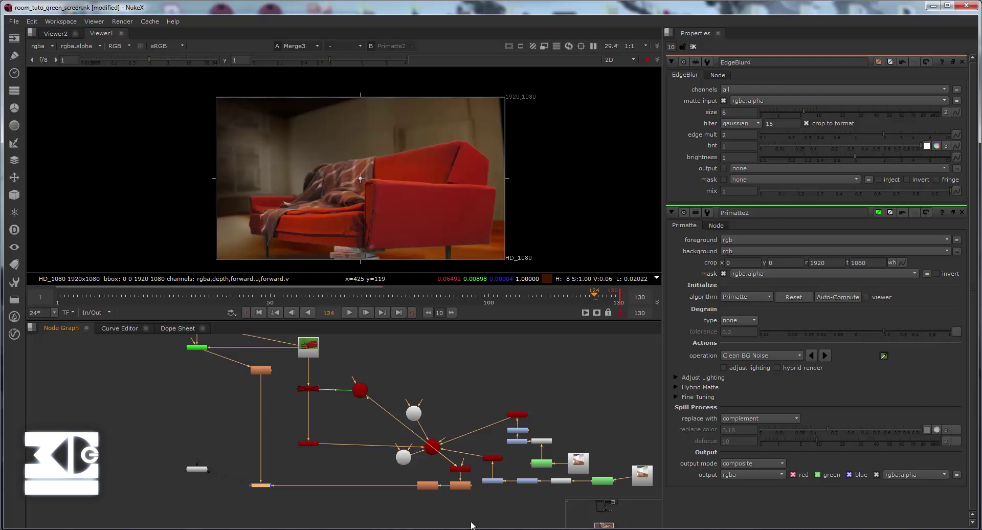
pyautogui.scroll(2, 360, 194)
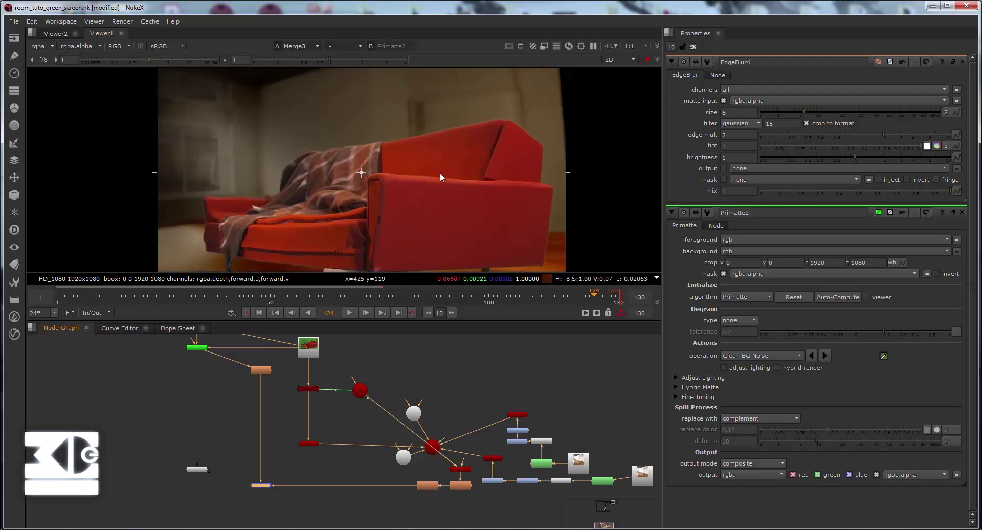
pyautogui.moveTo(174, 406); pyautogui.dragTo(194, 434)
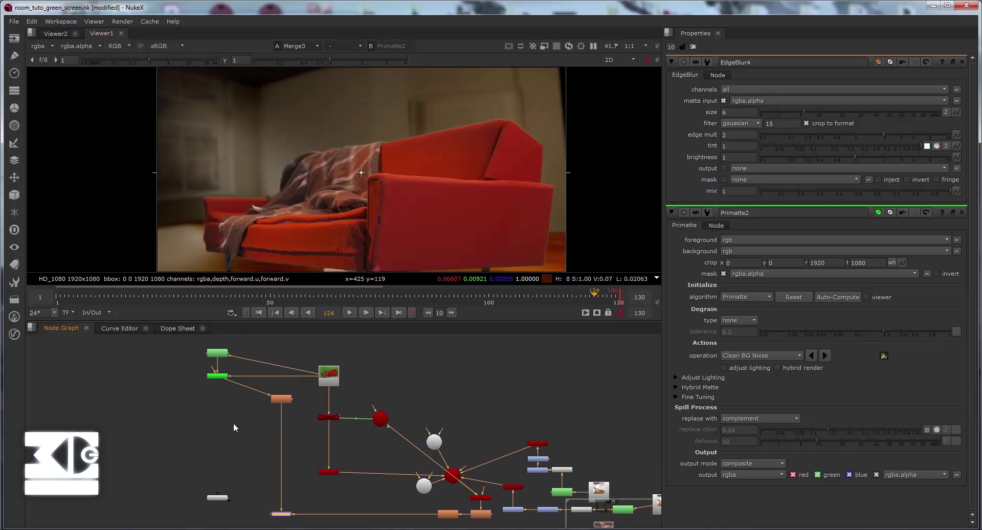
# Add a Grade node (Grade6) and insert it directly below EdgeBlur4 in the sofa branch.
pyautogui.press('Tab')
pyautogui.write('grade')
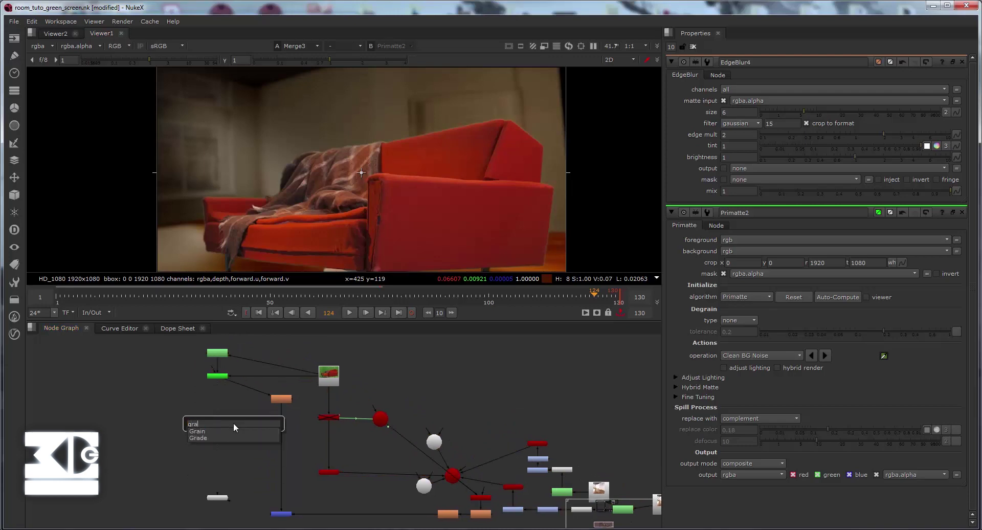
pyautogui.press('Return')
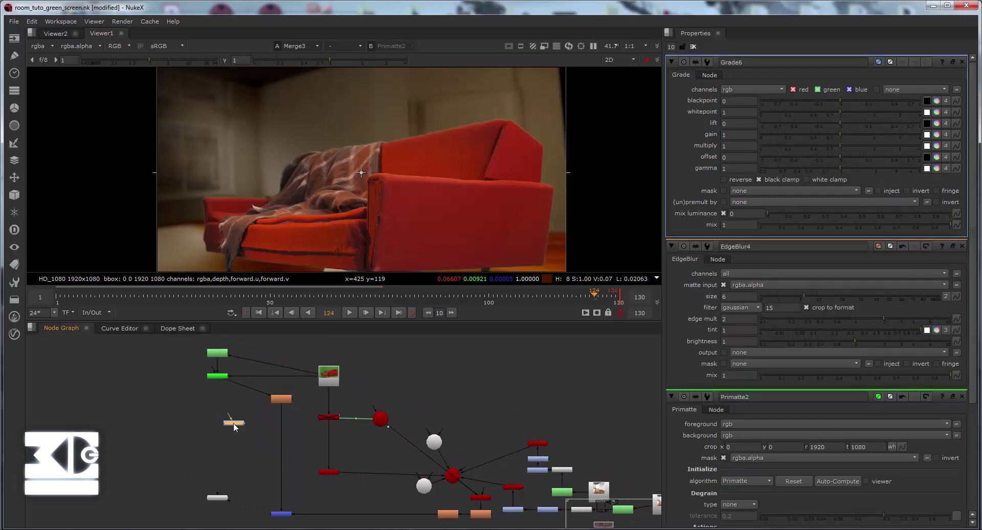
pyautogui.scroll(3, 233, 422)
pyautogui.click(316, 391)
pyautogui.moveTo(317, 391); pyautogui.dragTo(317, 380)
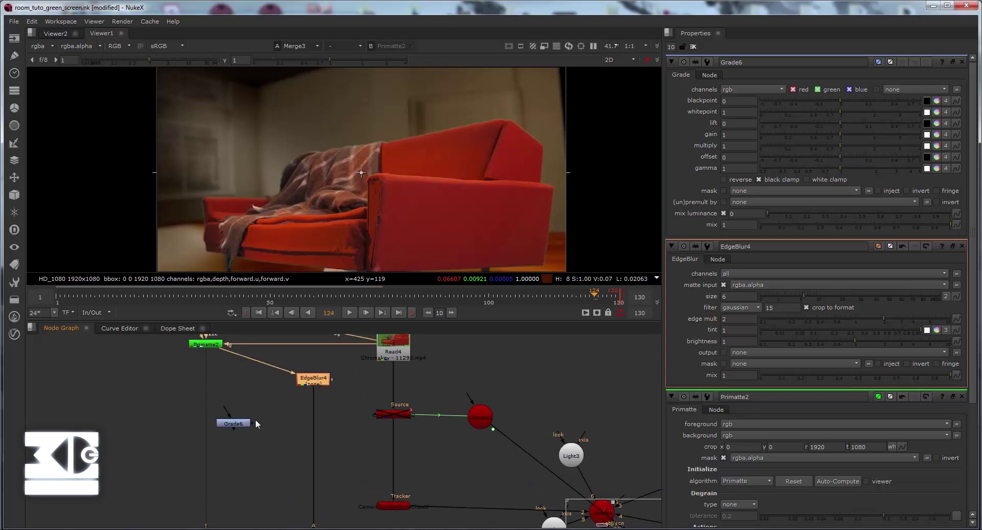
pyautogui.moveTo(257, 423); pyautogui.dragTo(323, 424)
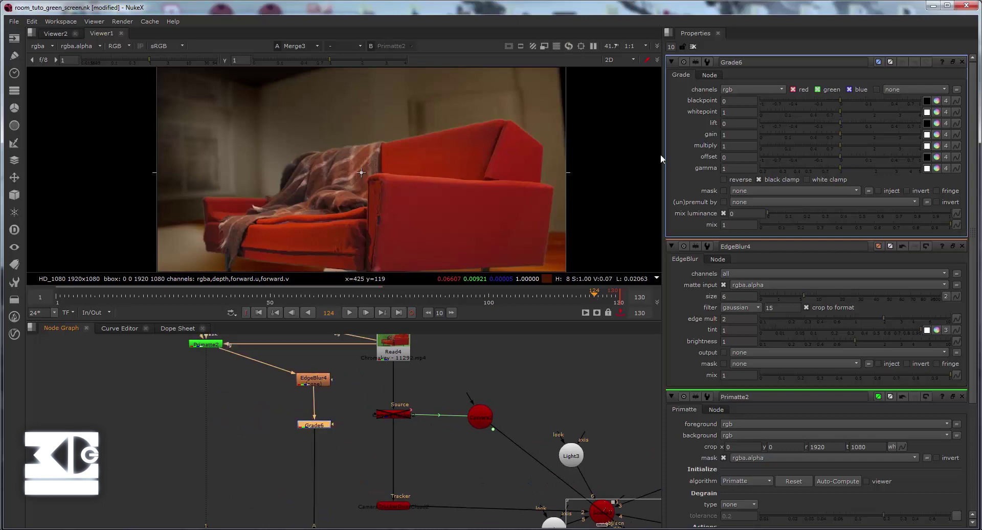
# Set Grade6's gain to 0.8 and whitepoint to 1.15.
pyautogui.click(739, 136)
pyautogui.write('0.6')
pyautogui.press('Return')
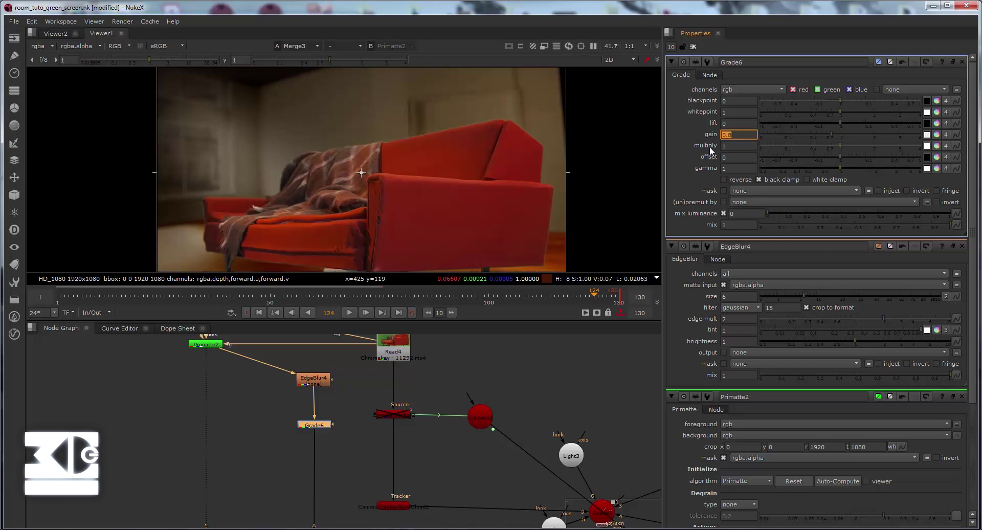
pyautogui.click(732, 110)
pyautogui.write('.15')
pyautogui.press('Return')
pyautogui.click(252, 454)
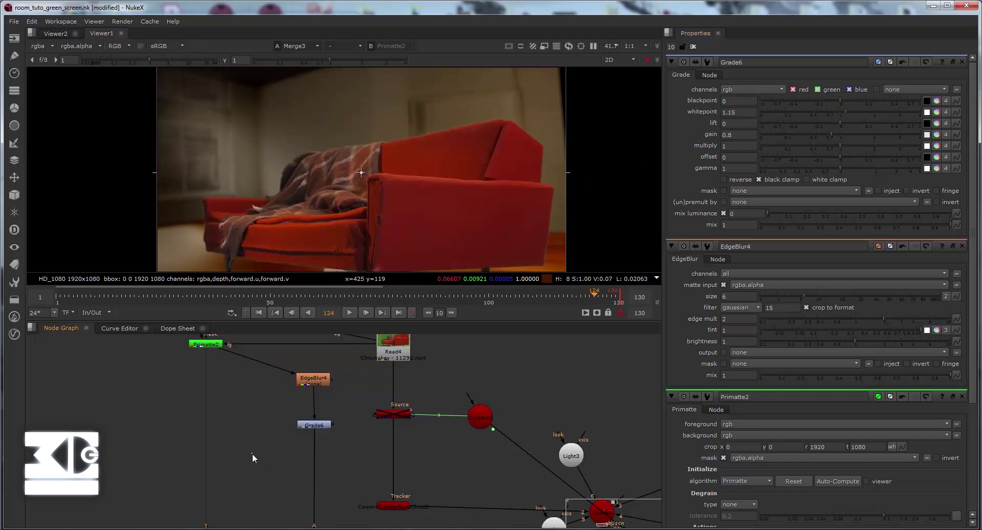
# Insert ColorCorrect5 below Grade6 and set its master saturation to 0.9.
pyautogui.press('c')
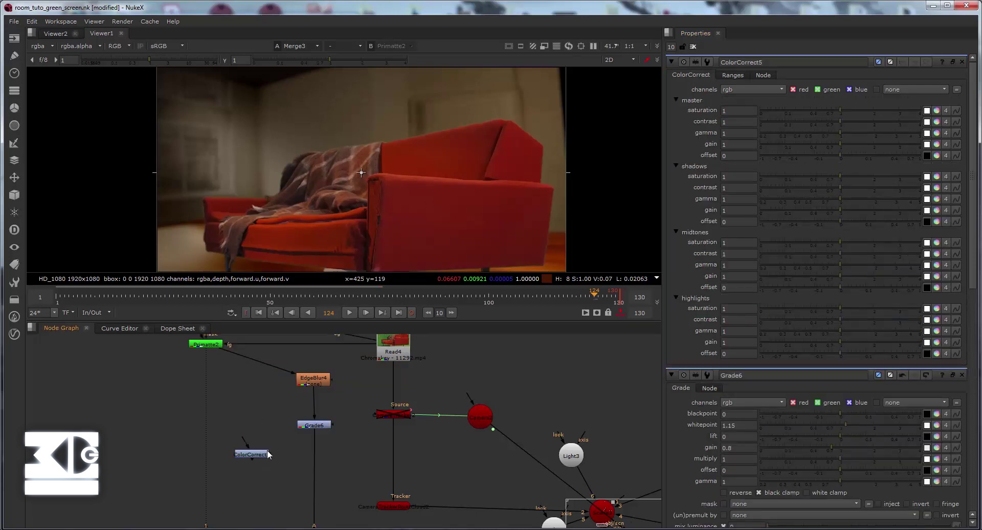
pyautogui.moveTo(258, 458); pyautogui.dragTo(324, 460)
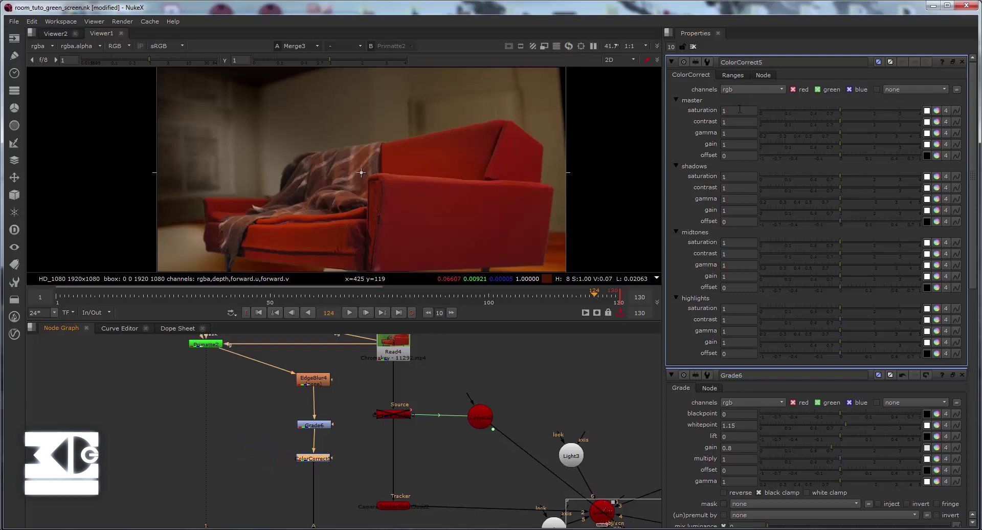
pyautogui.click(739, 109)
pyautogui.press('Return')
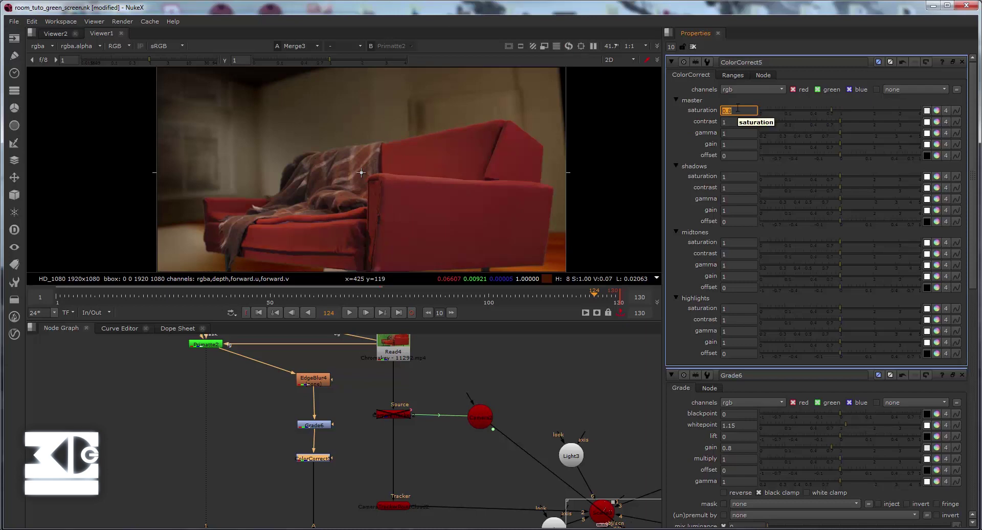
pyautogui.press('Return')
pyautogui.write('.9')
pyautogui.press('Return')
pyautogui.scroll(-1, 394, 188)
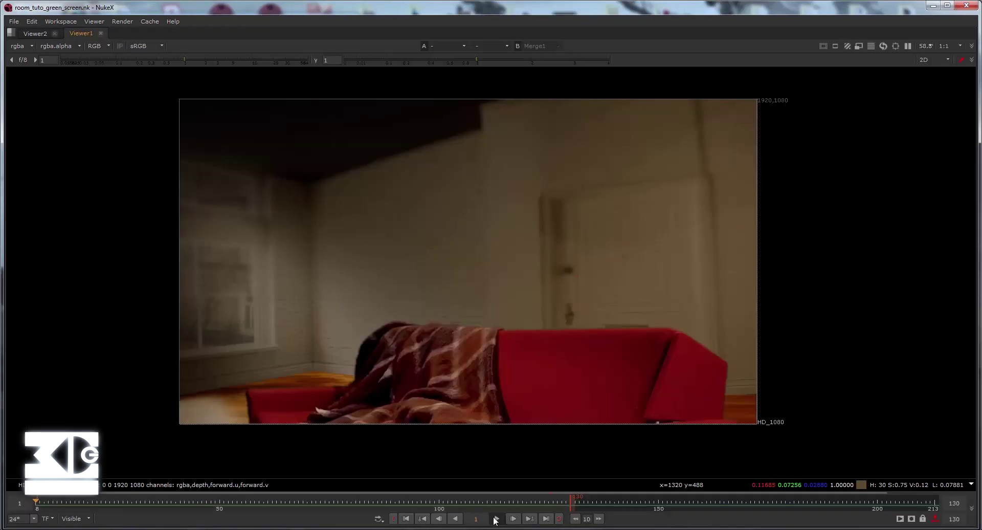
# Play back the desaturated red sofa composited in the room, then stop playback.
pyautogui.click(495, 518)
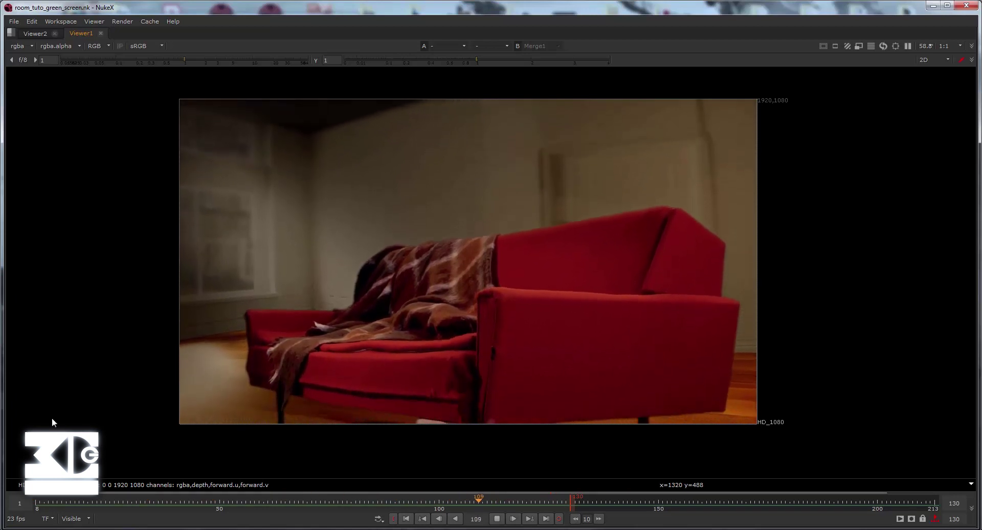
pyautogui.click(497, 519)
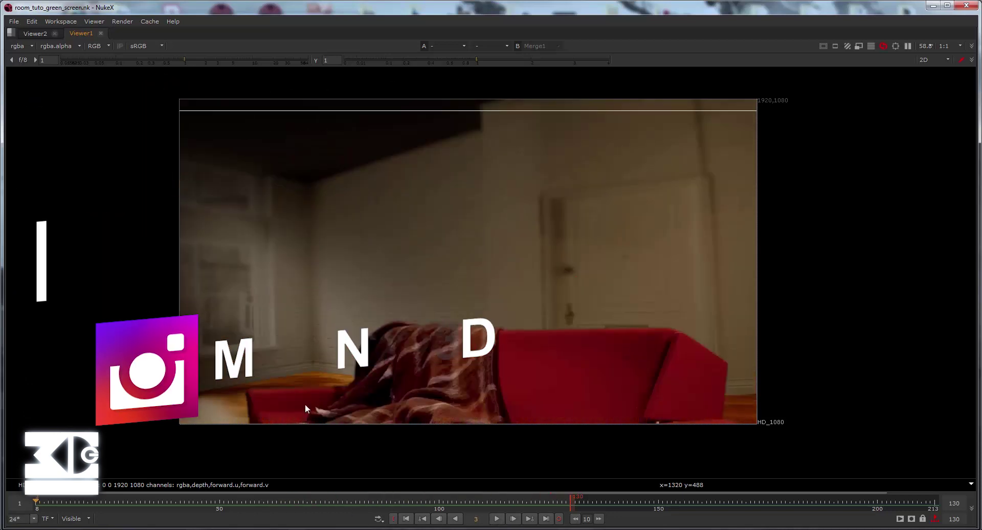